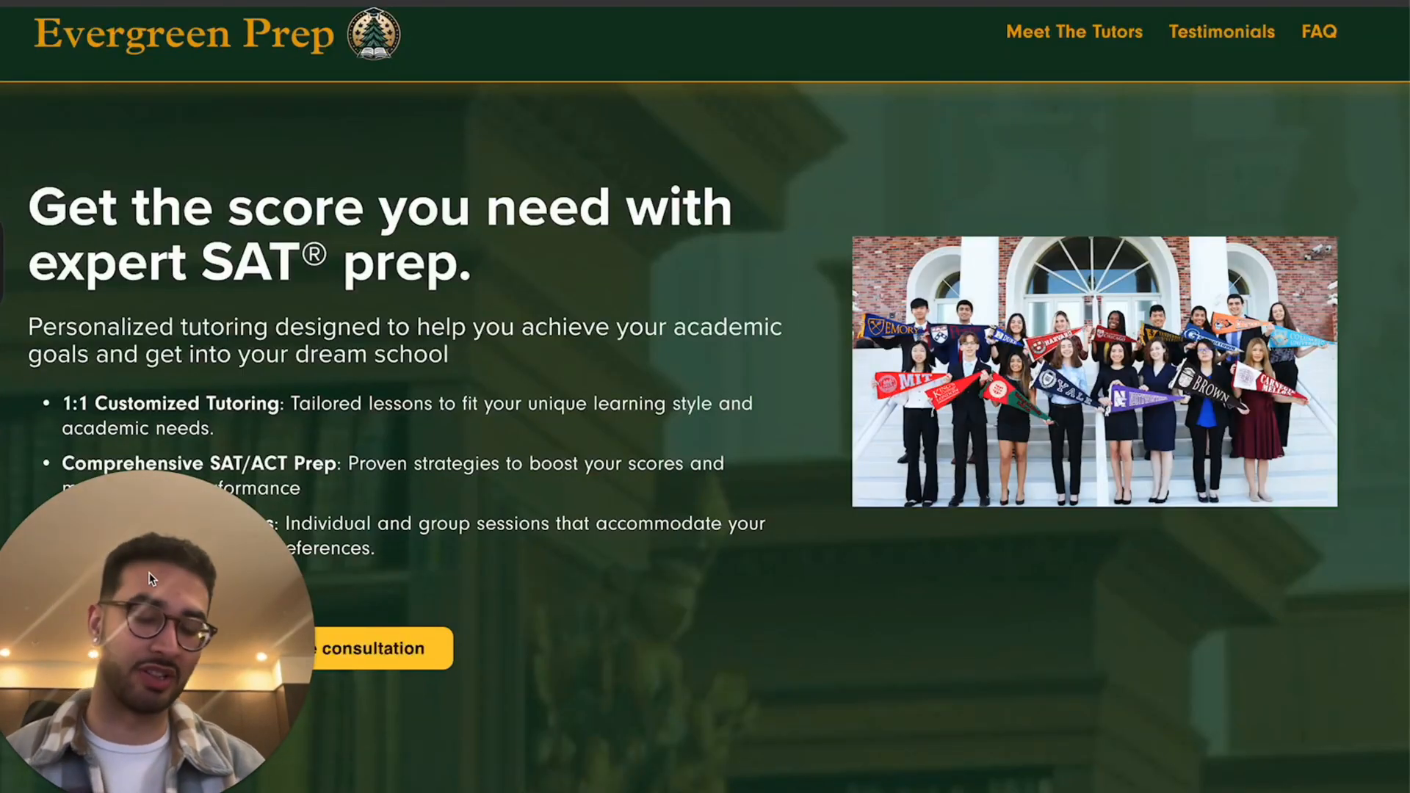
Step: Place the SAT question on y ≤ x and y ≤ −x beside the blank graph and start expression line 1
drag(147, 572, 556, 439)
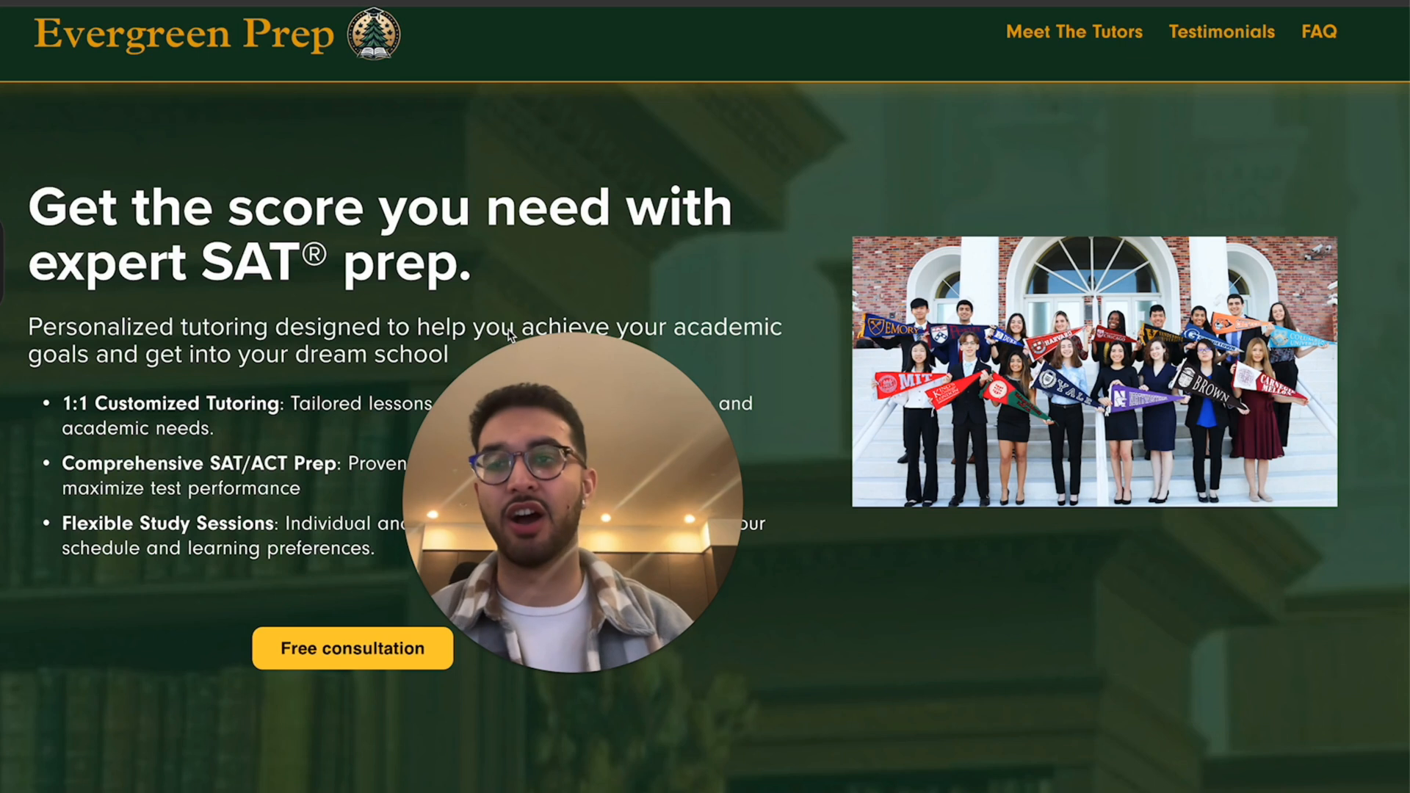
scroll(513, 335, up, 3)
scroll(493, 267, up, 1)
drag(587, 453, 749, 522)
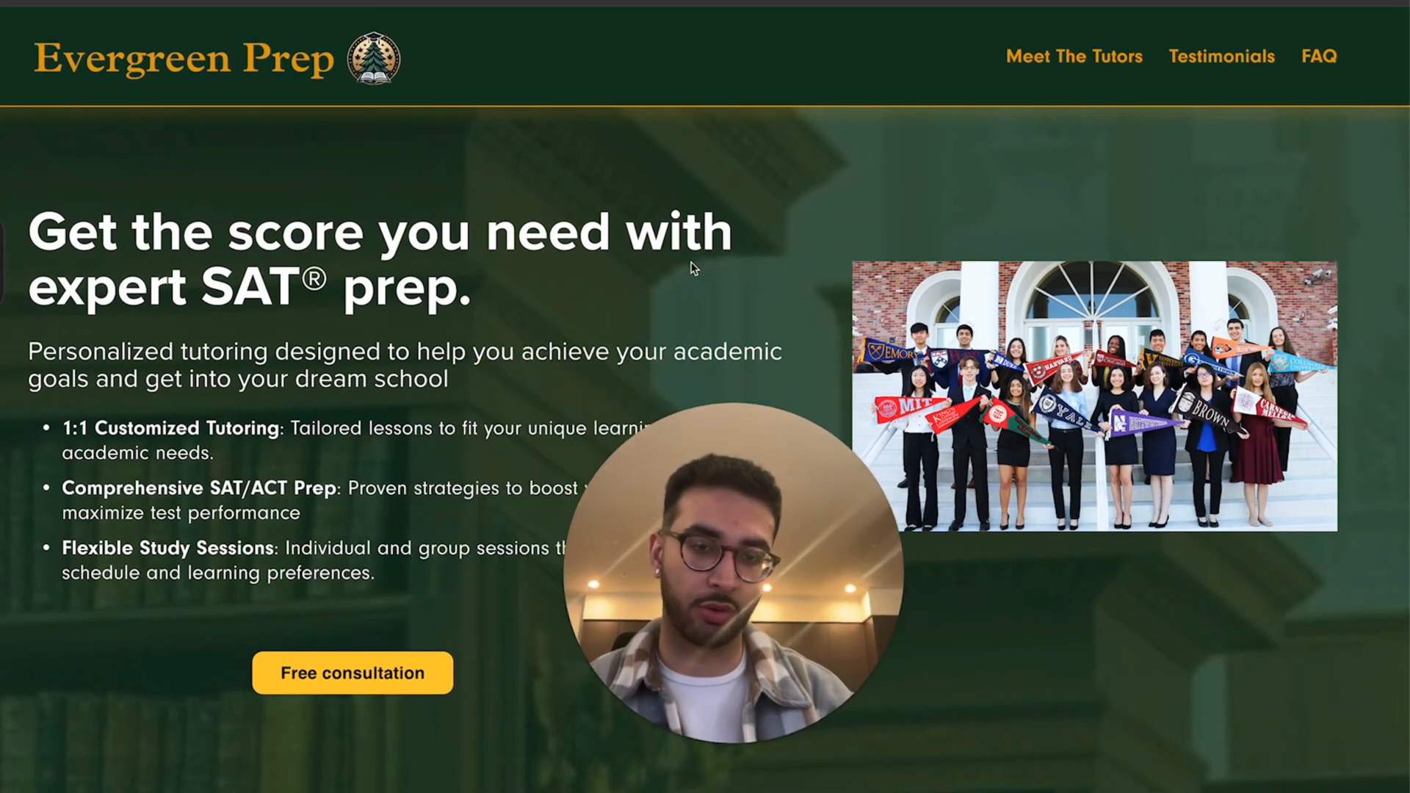
scroll(694, 269, down, 1)
scroll(695, 268, up, 1)
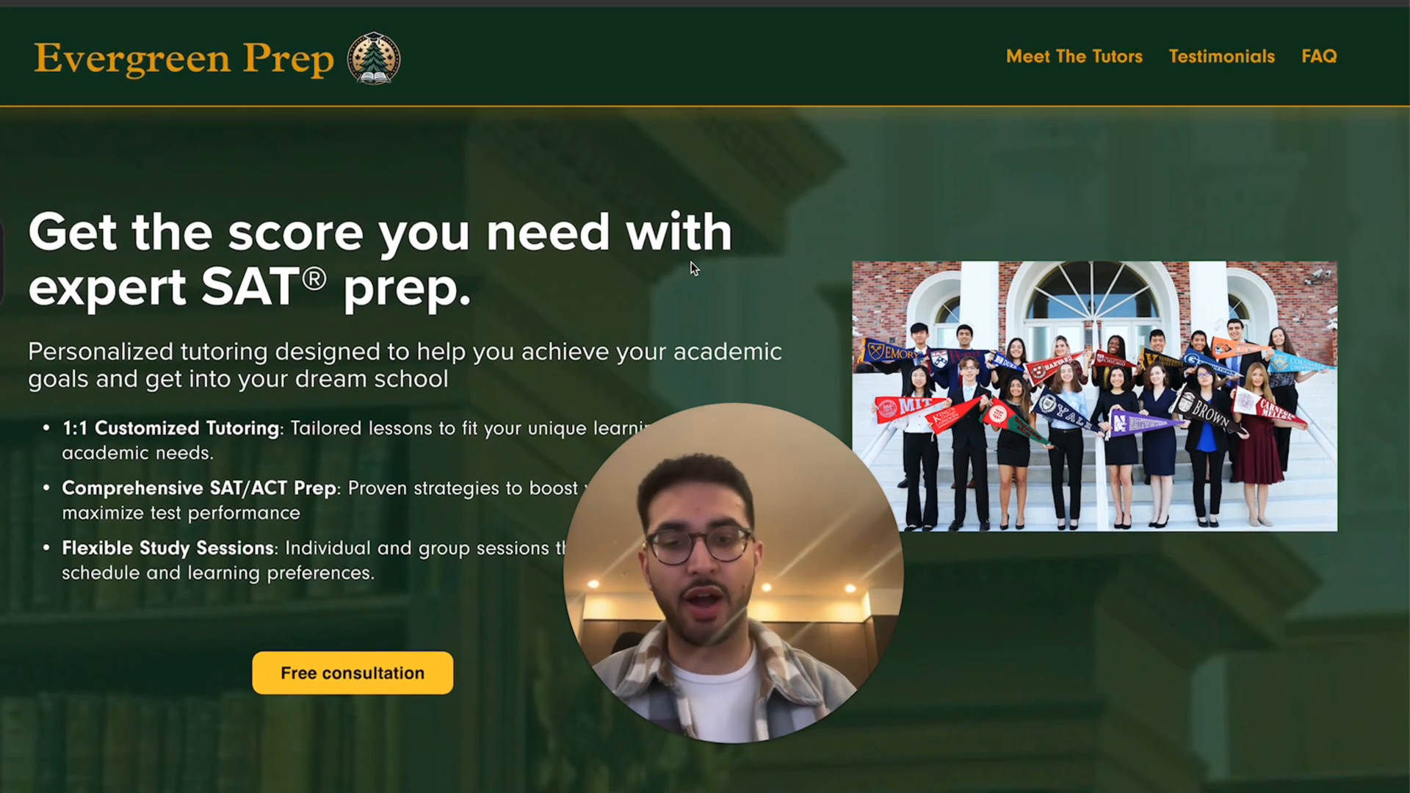
scroll(694, 268, down, 2)
scroll(694, 266, up, 2)
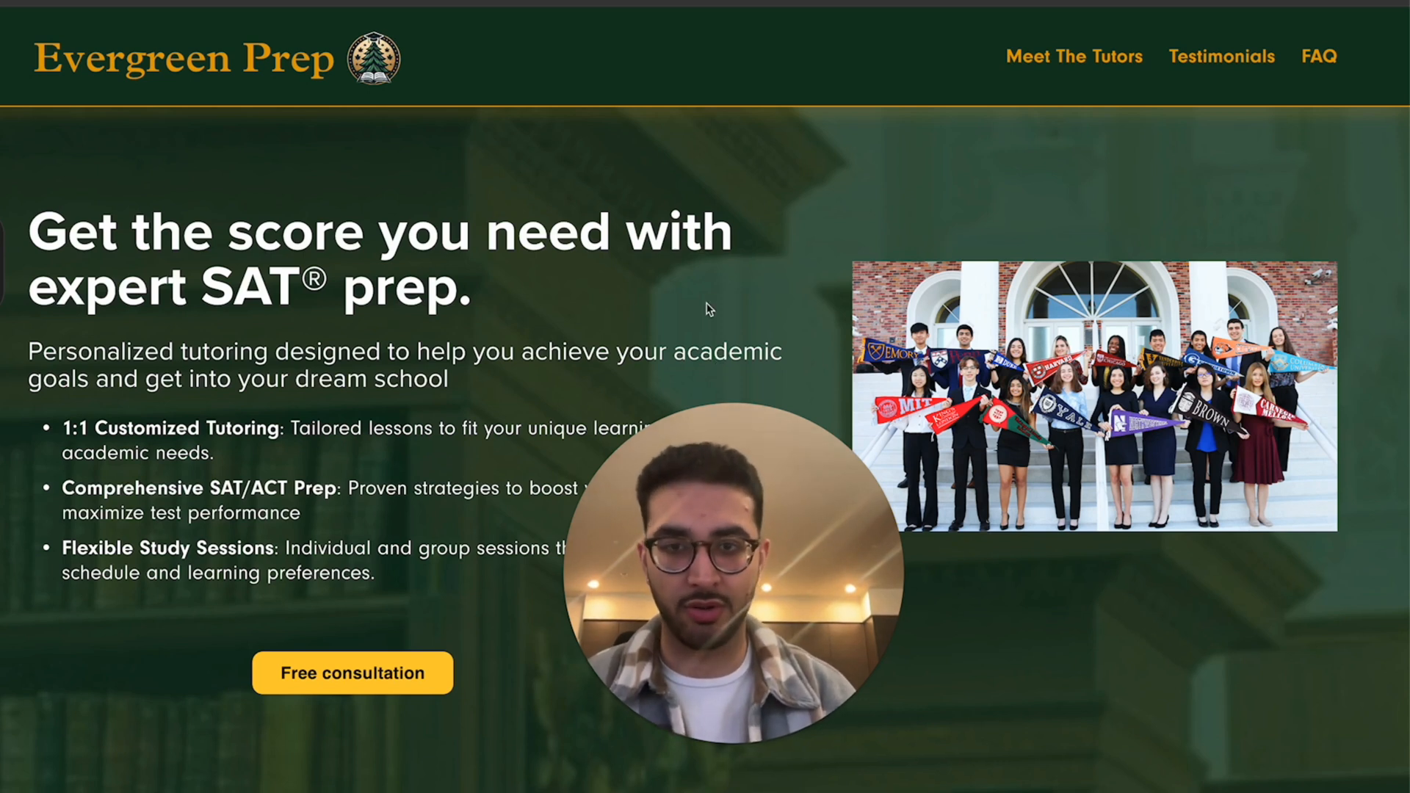
scroll(714, 342, down, 1)
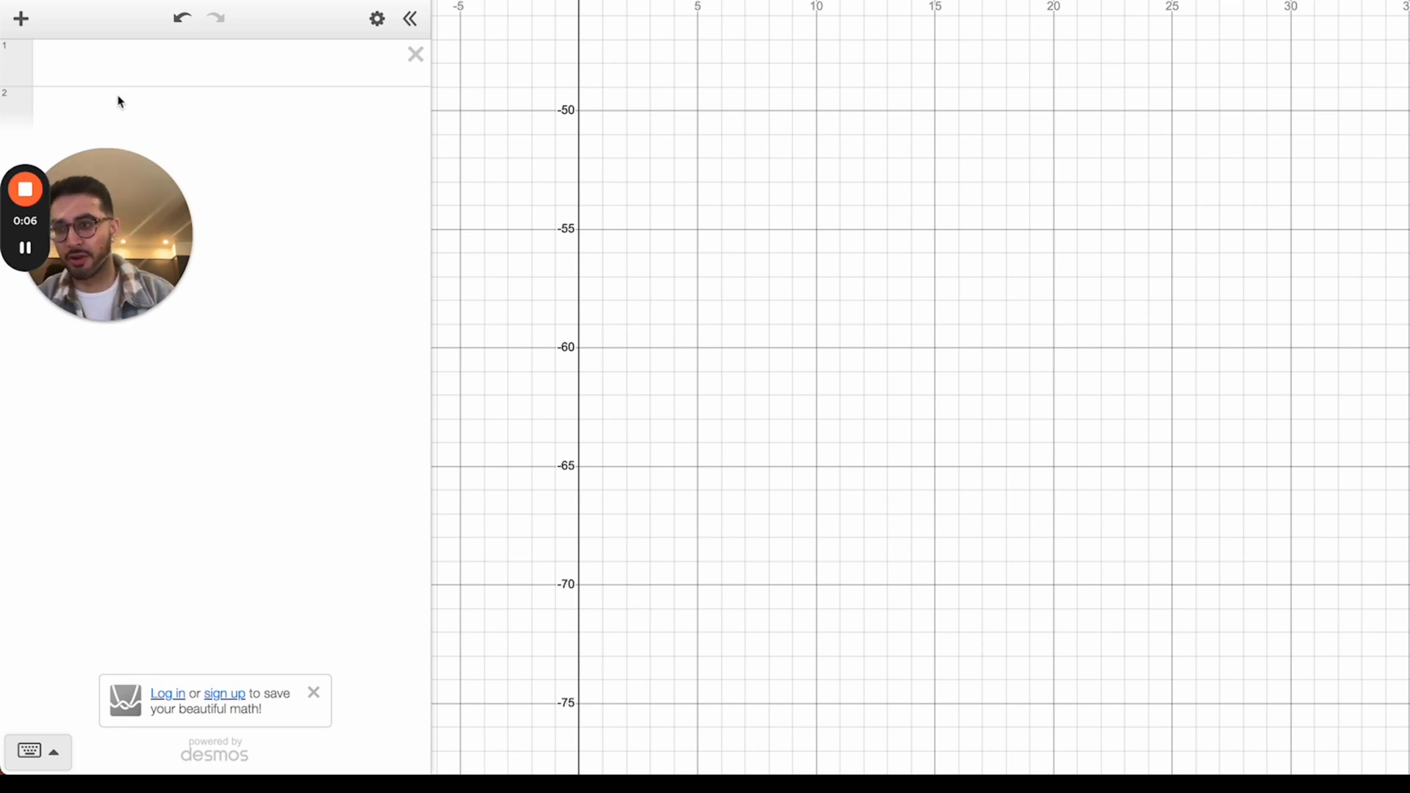
click(104, 58)
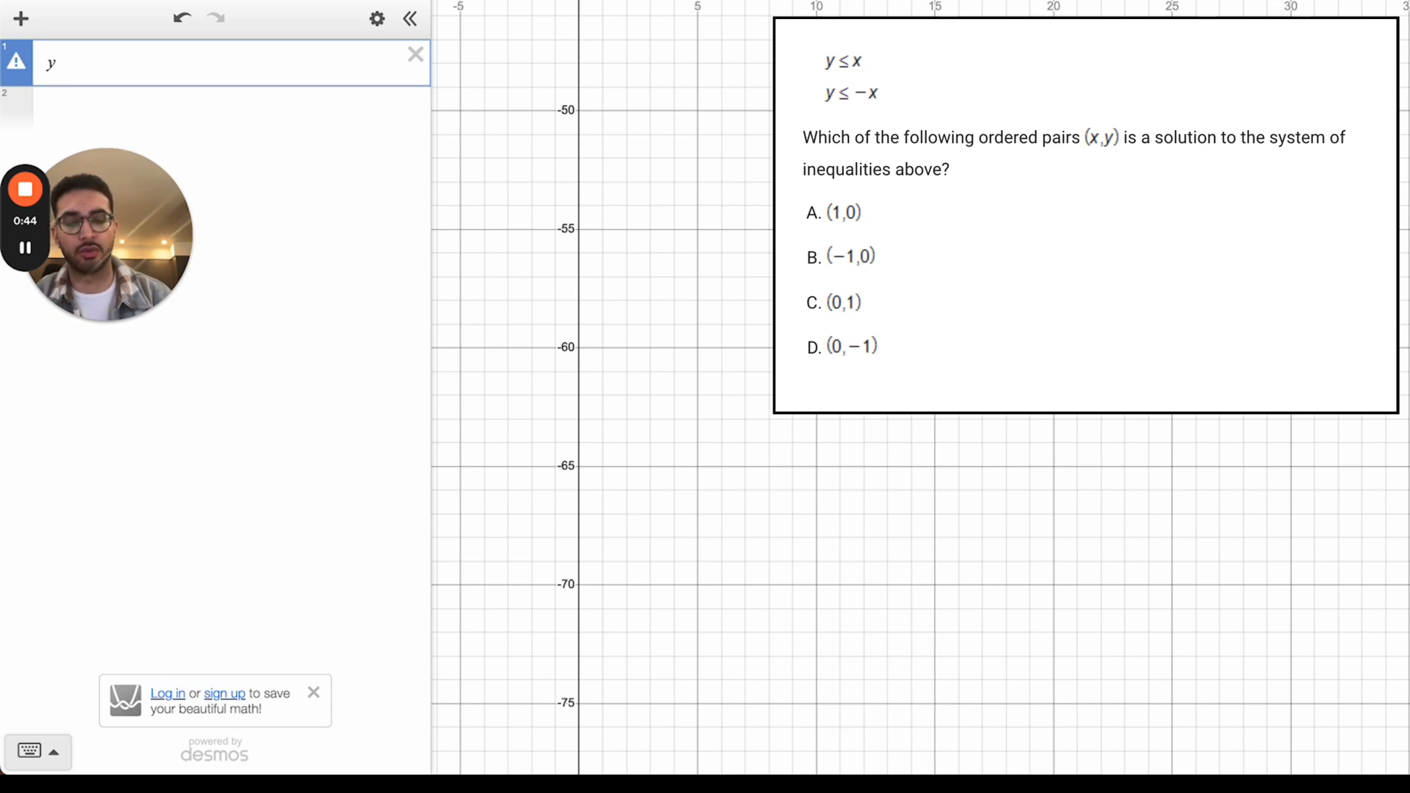
Step: Finish entering y ≤ x in line 1 and zoom the view to the origin
text(<)
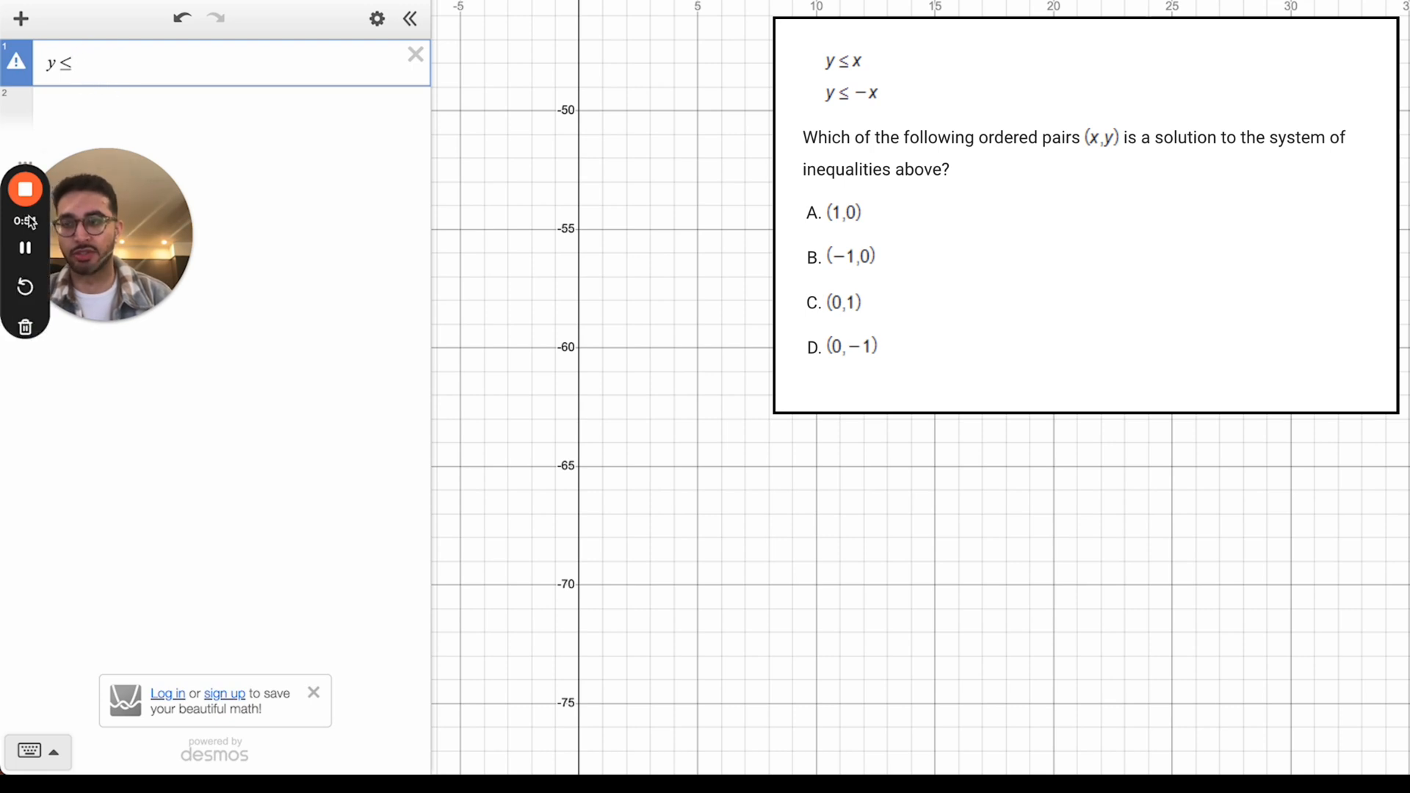
text(x)
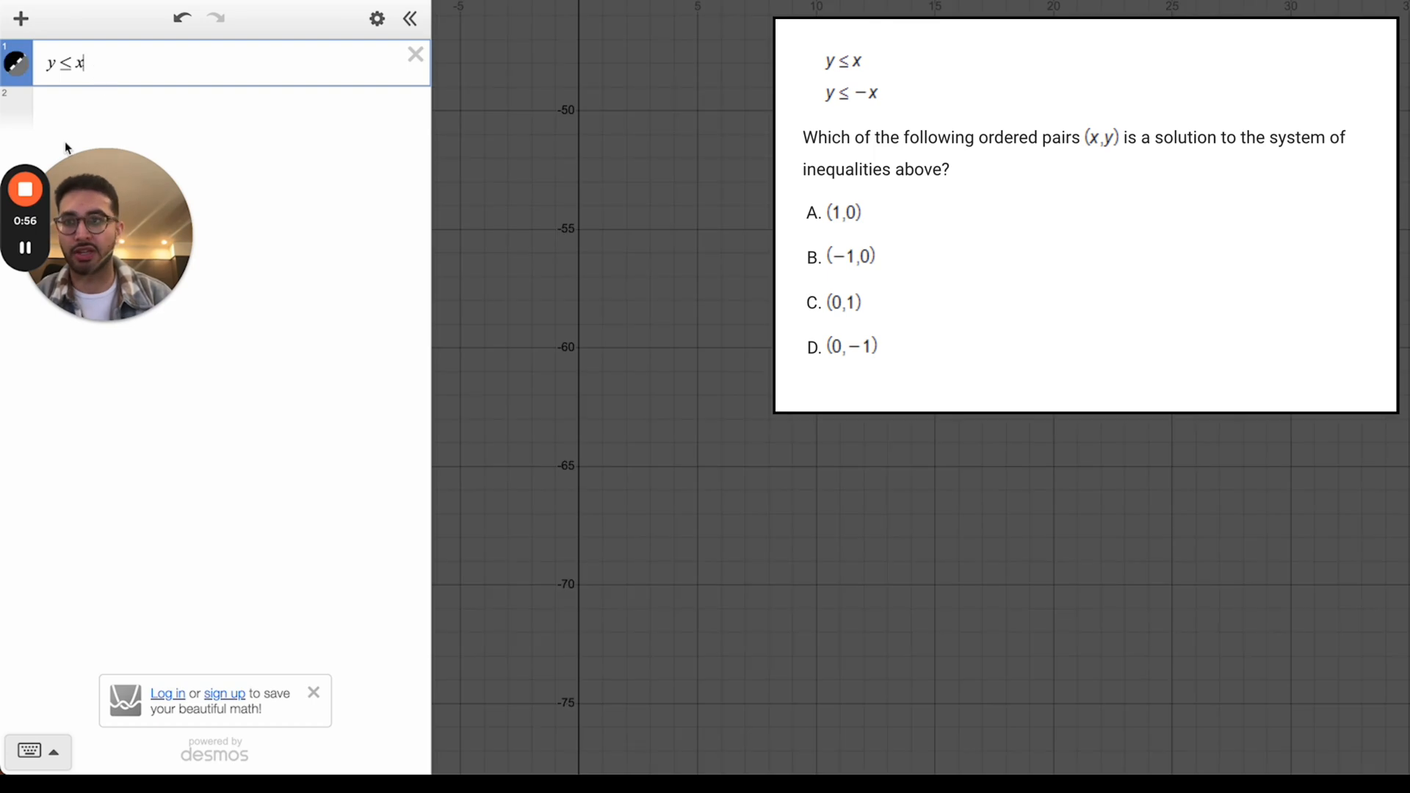
click(94, 108)
scroll(579, 227, down, 5)
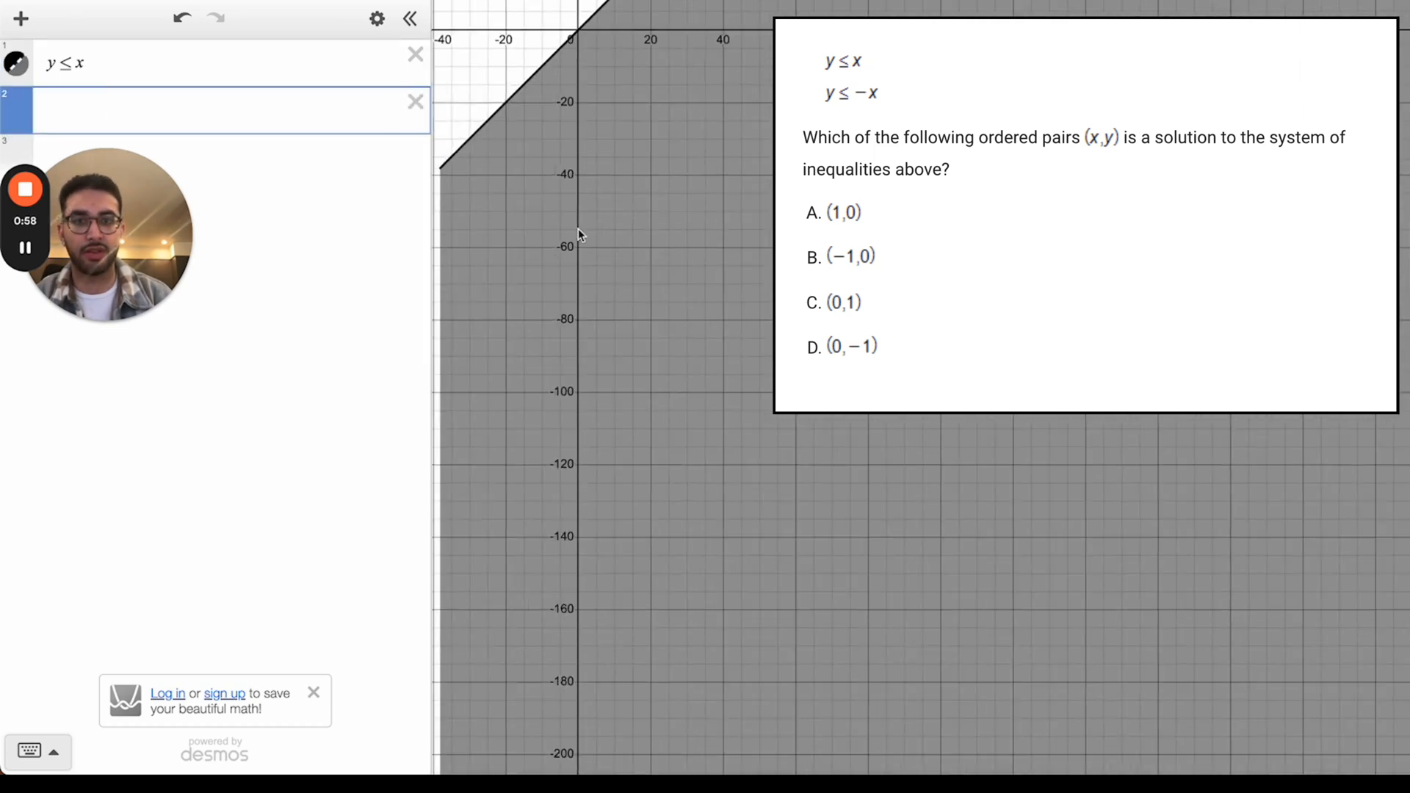
scroll(579, 227, down, 5)
drag(564, 193, 718, 330)
mouse_move(559, 80)
mouse_down()
mouse_move(597, 116)
mouse_move(574, 71)
mouse_up()
scroll(560, 120, up, 10)
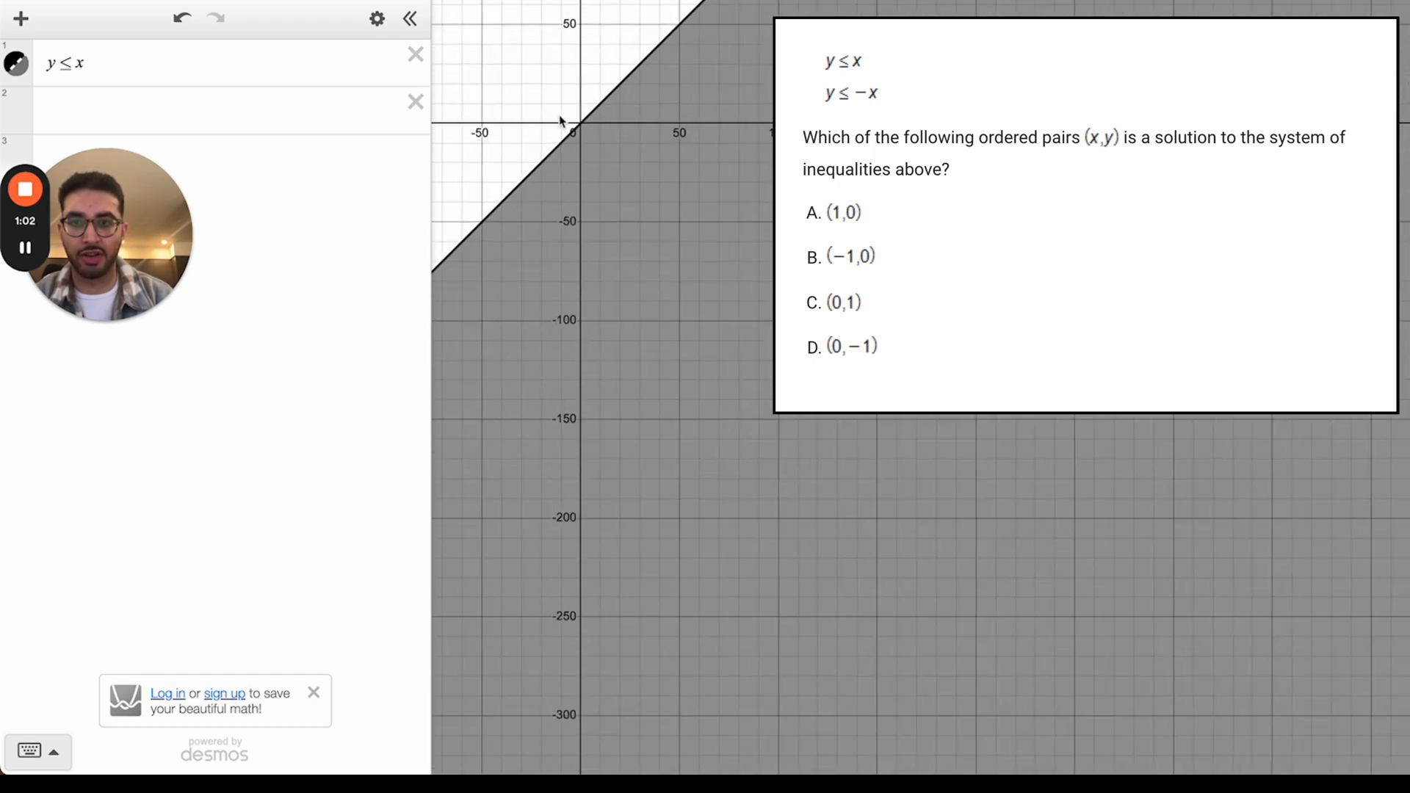
scroll(645, 166, up, 3)
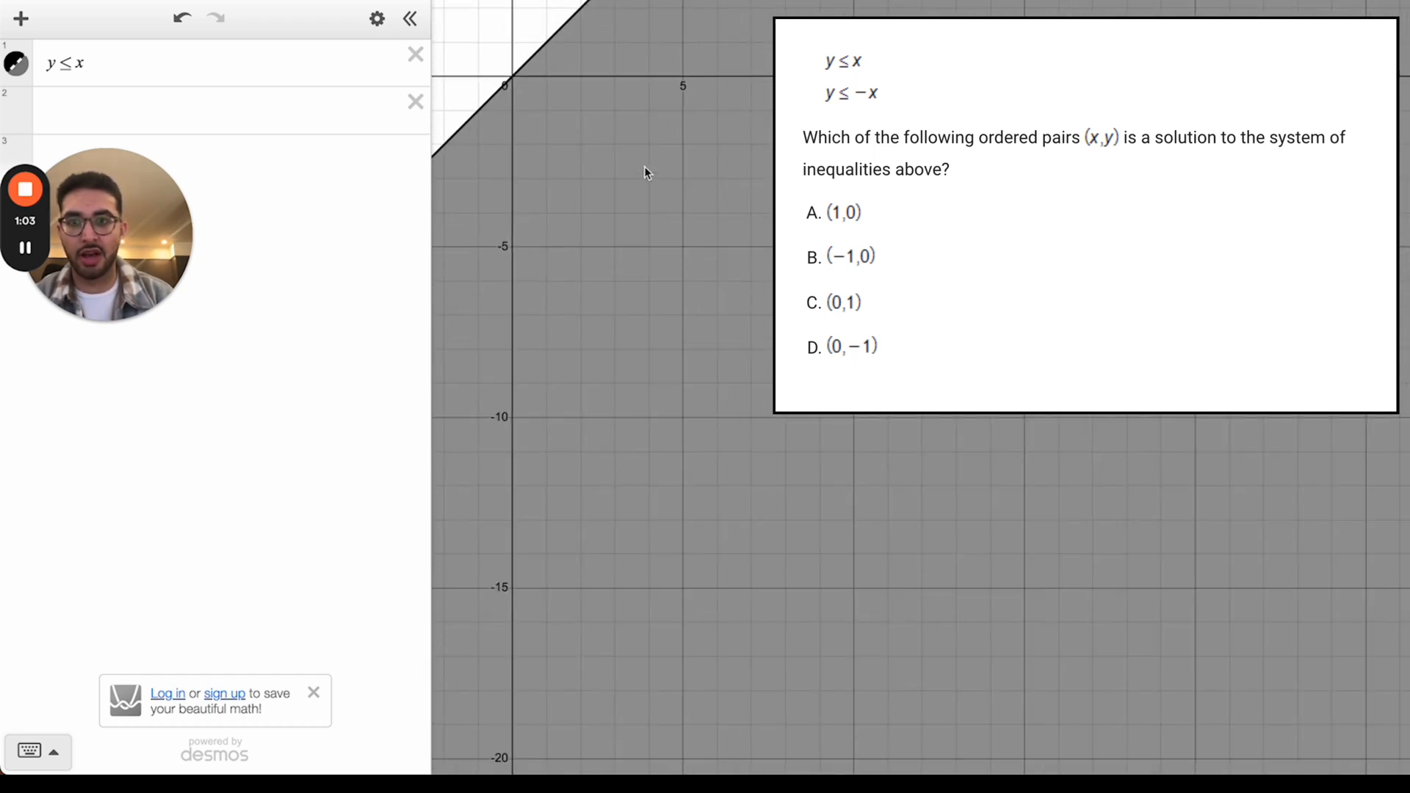
drag(491, 61, 577, 121)
scroll(594, 125, up, 6)
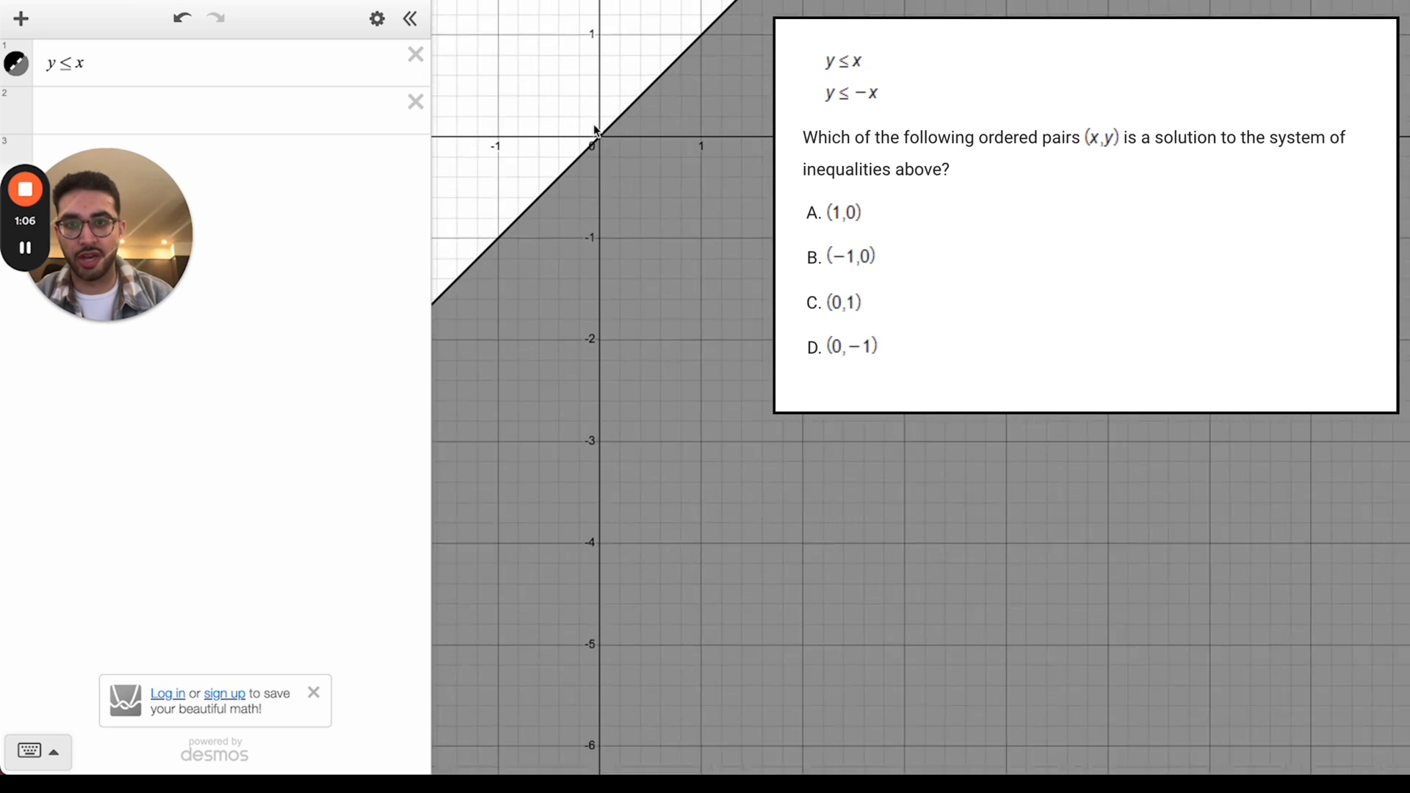
Step: Switch the sign to < to show the dashed boundary, then restore ≤
click(69, 63)
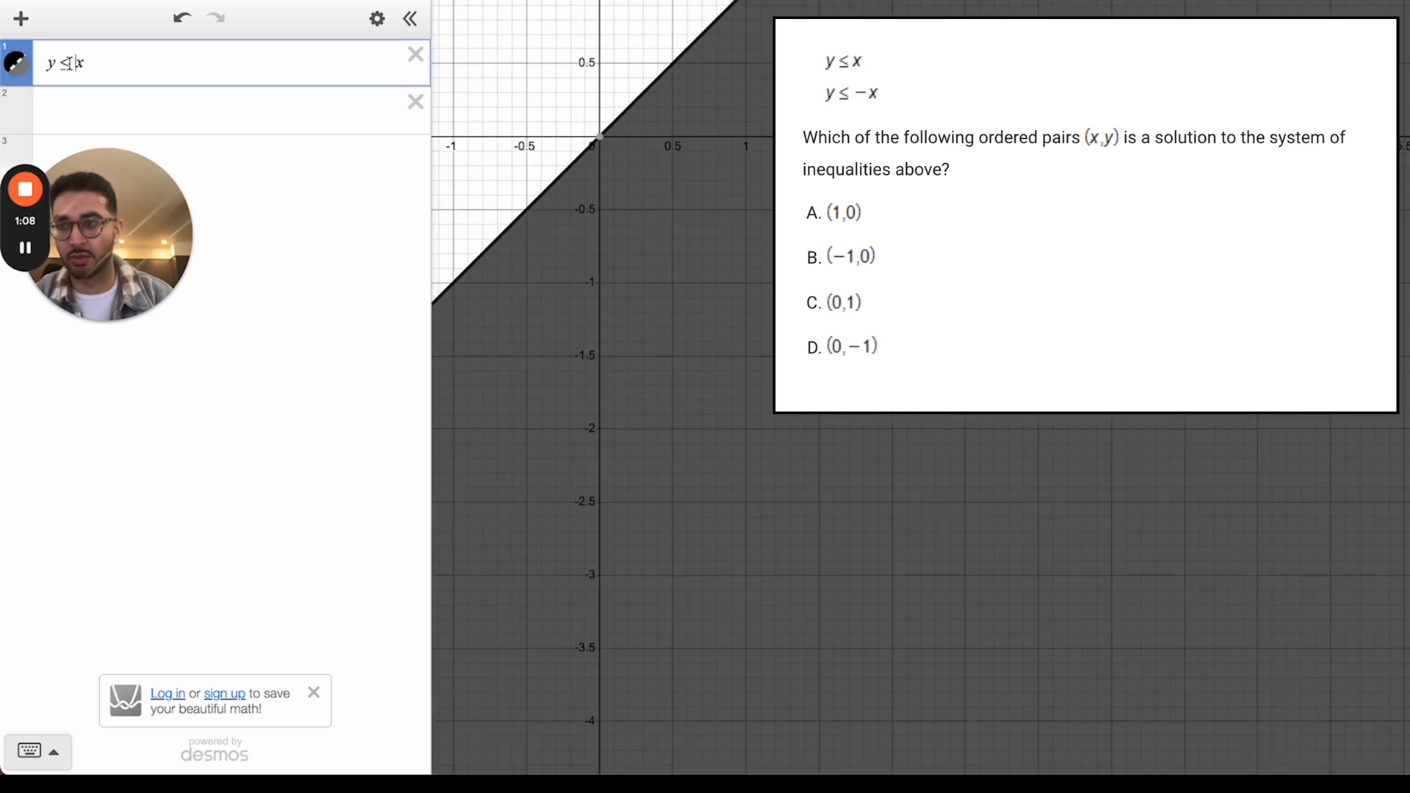
click(667, 135)
scroll(608, 126, up, 3)
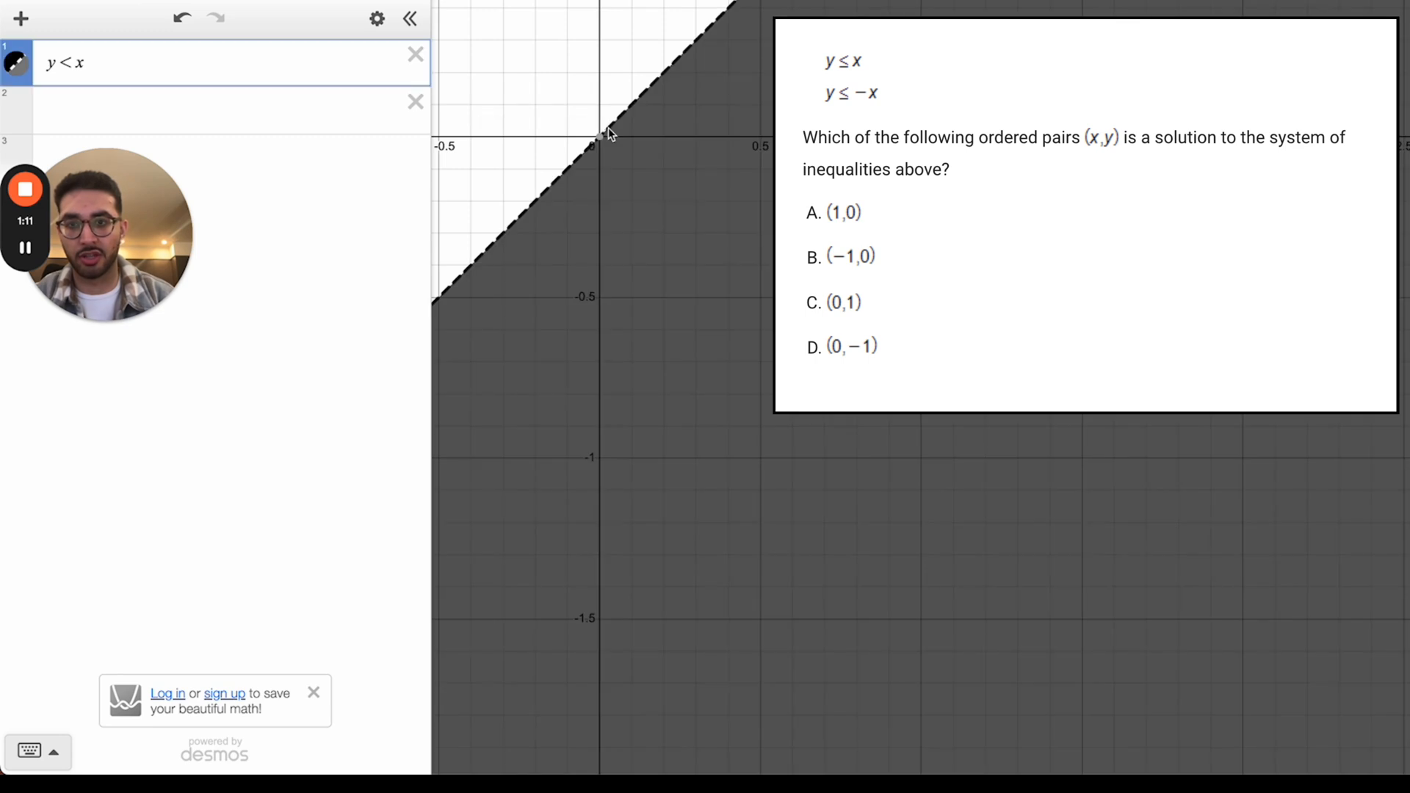
click(608, 126)
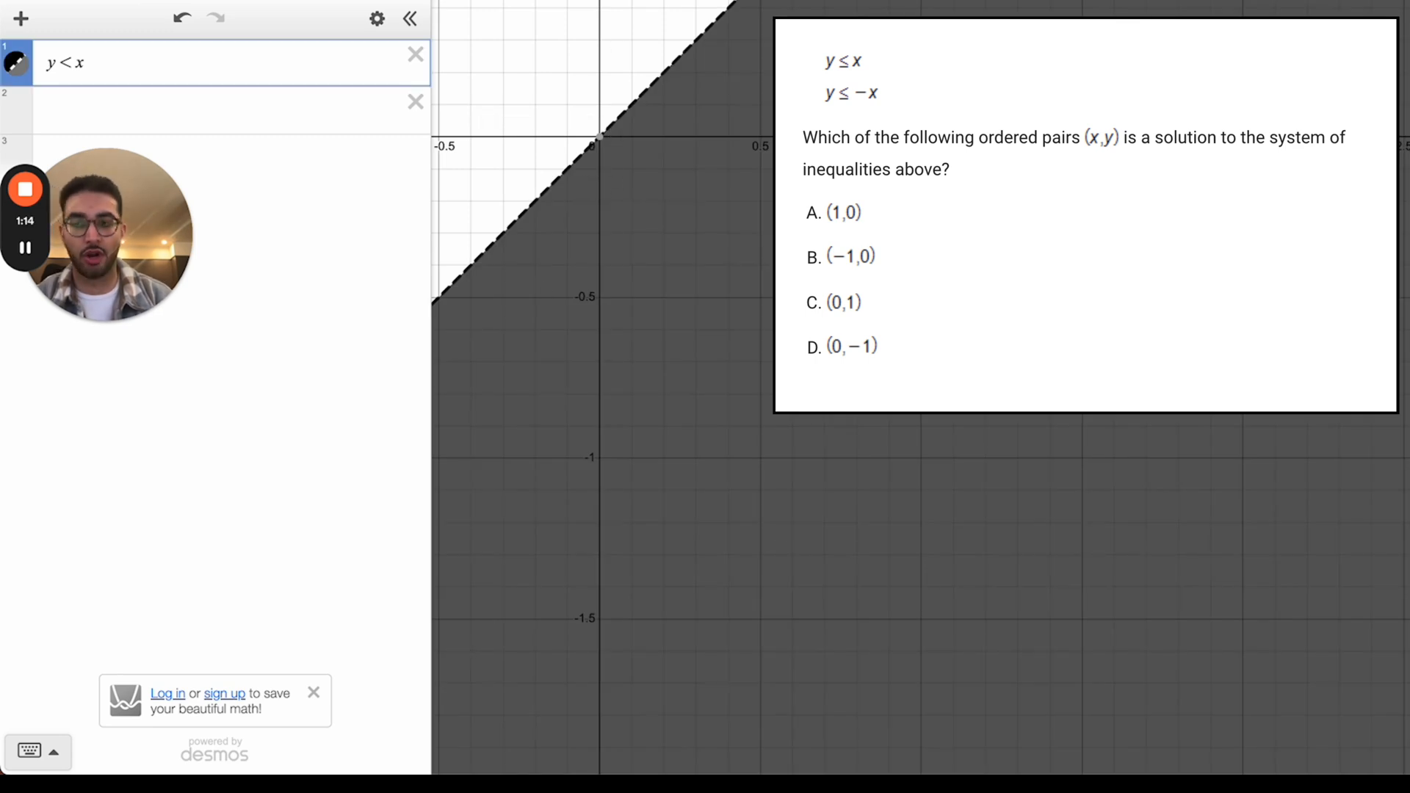
click(736, 180)
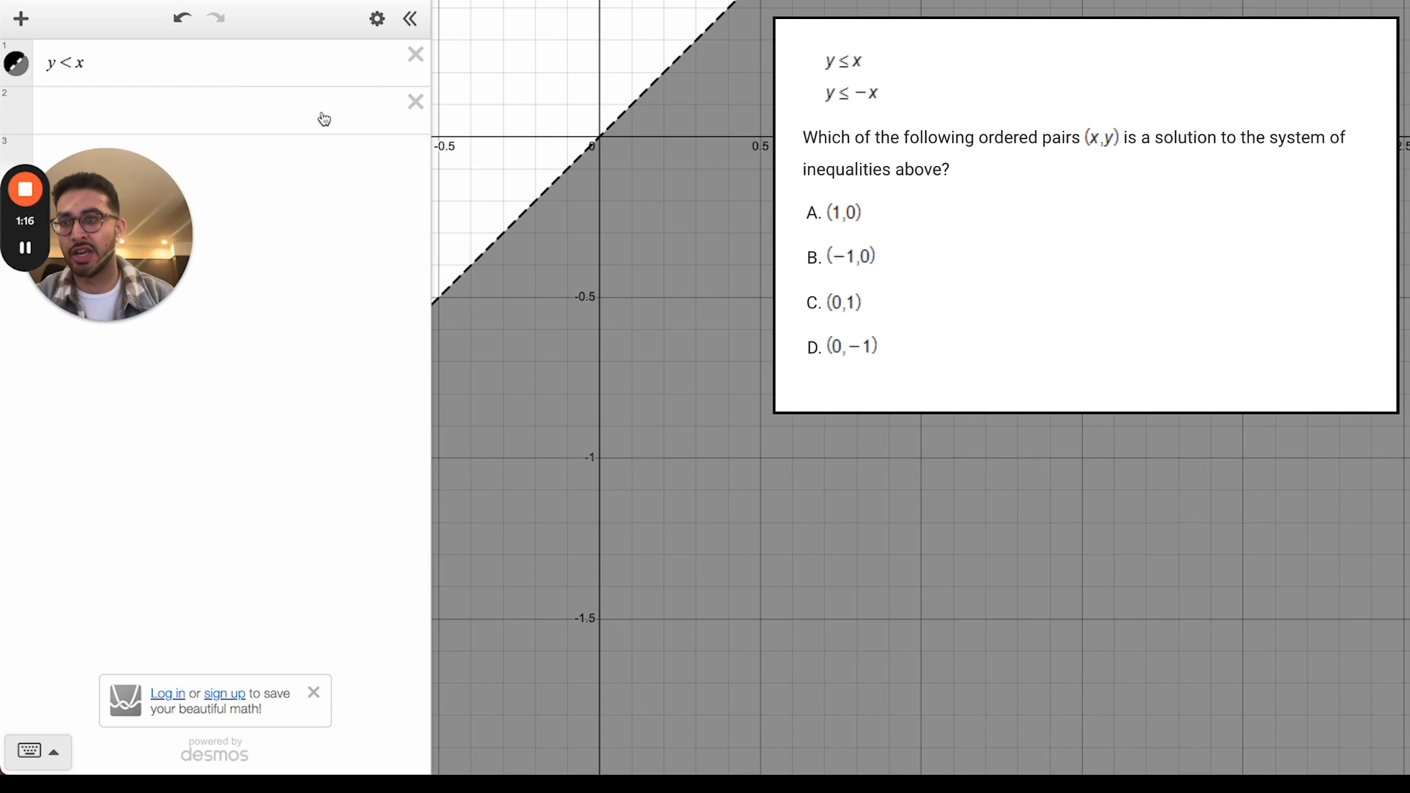
click(74, 79)
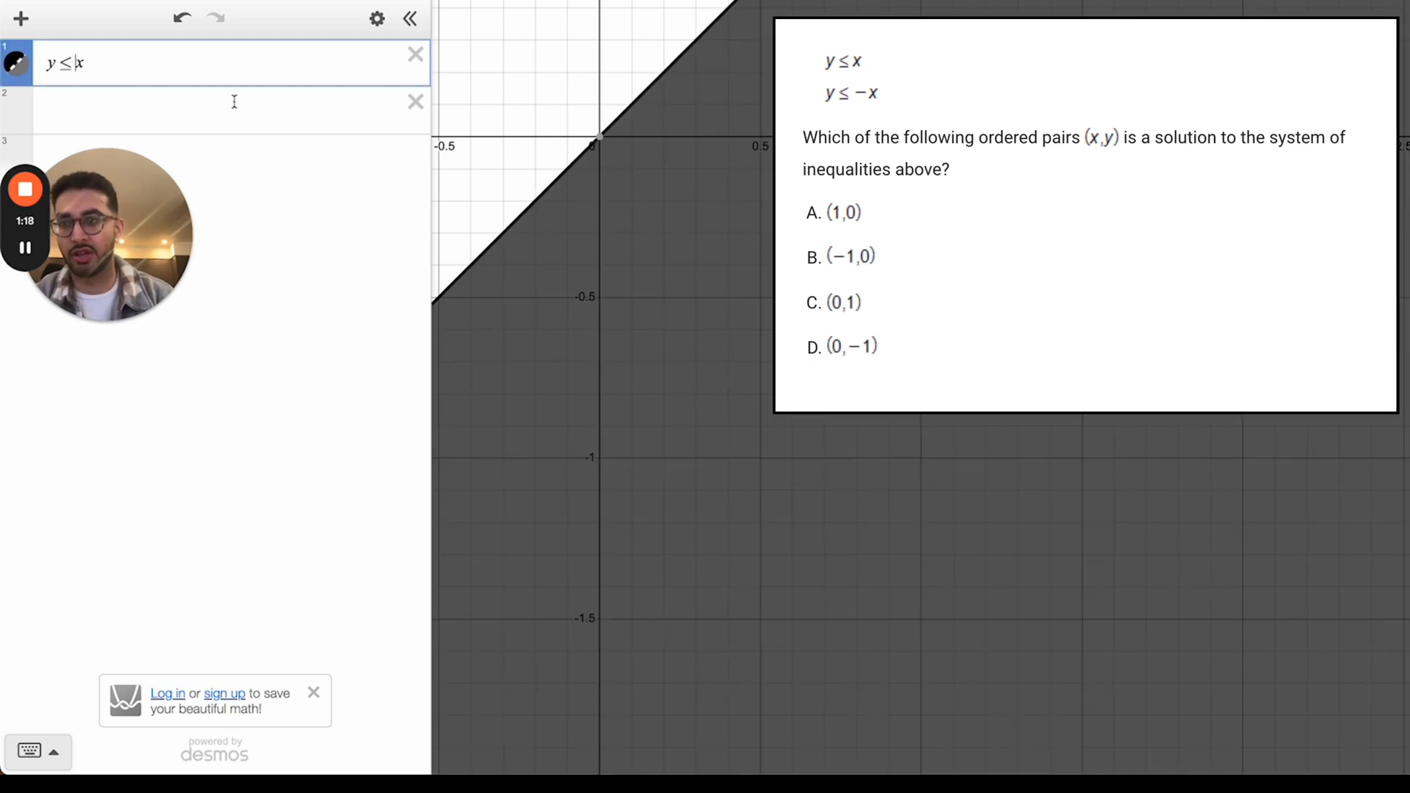
click(129, 107)
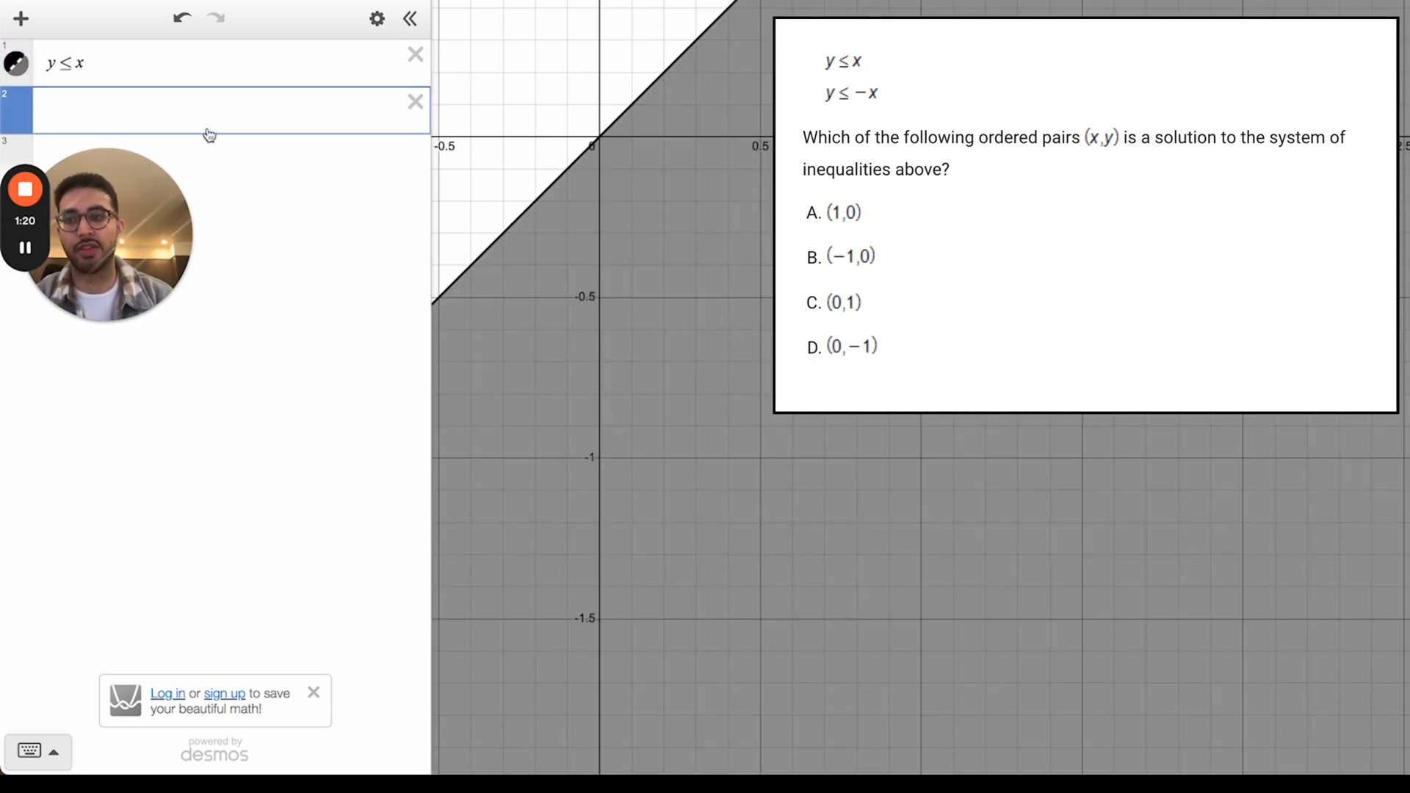
Step: Graph y ≤ −x and toggle the y ≤ x shading to compare the overlap
text(y<)
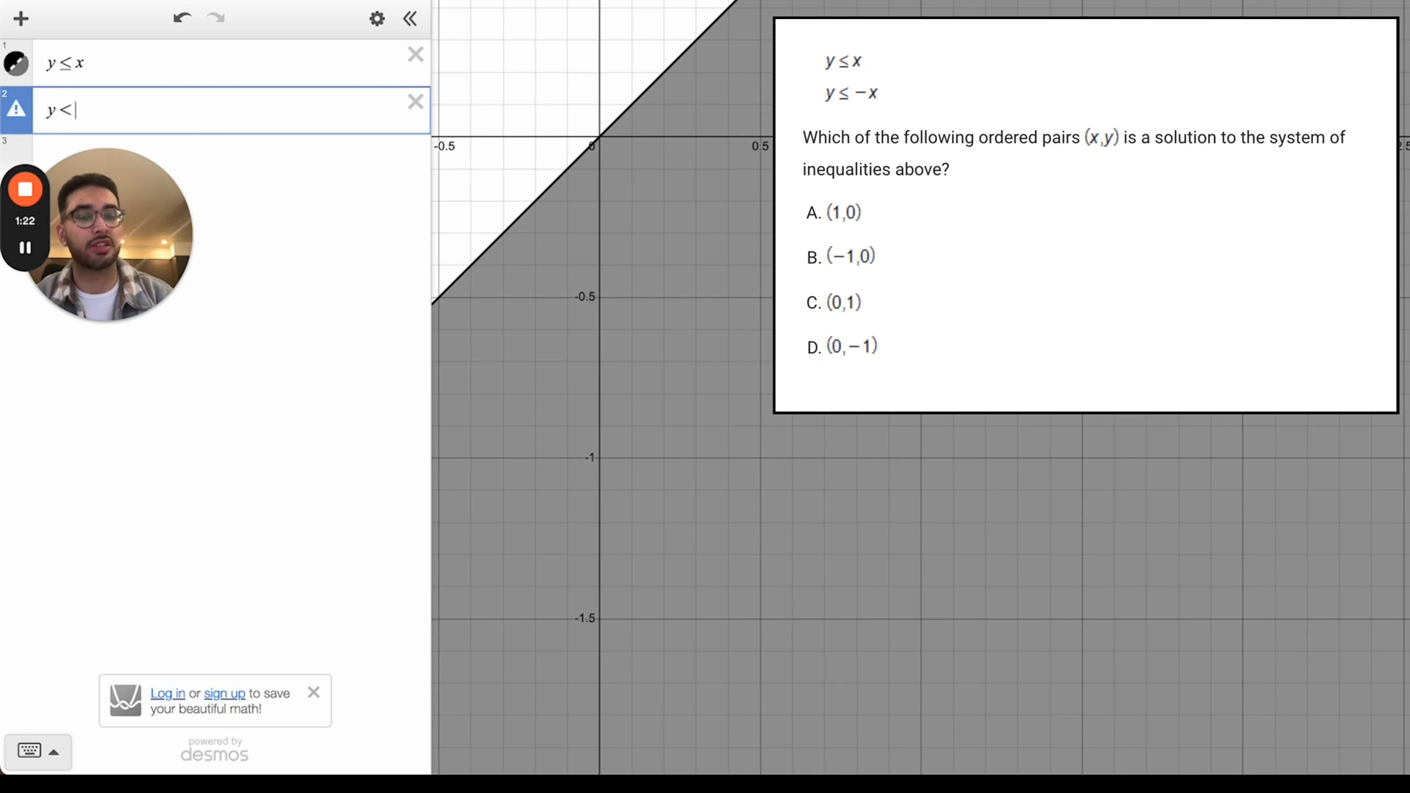
text(=-x)
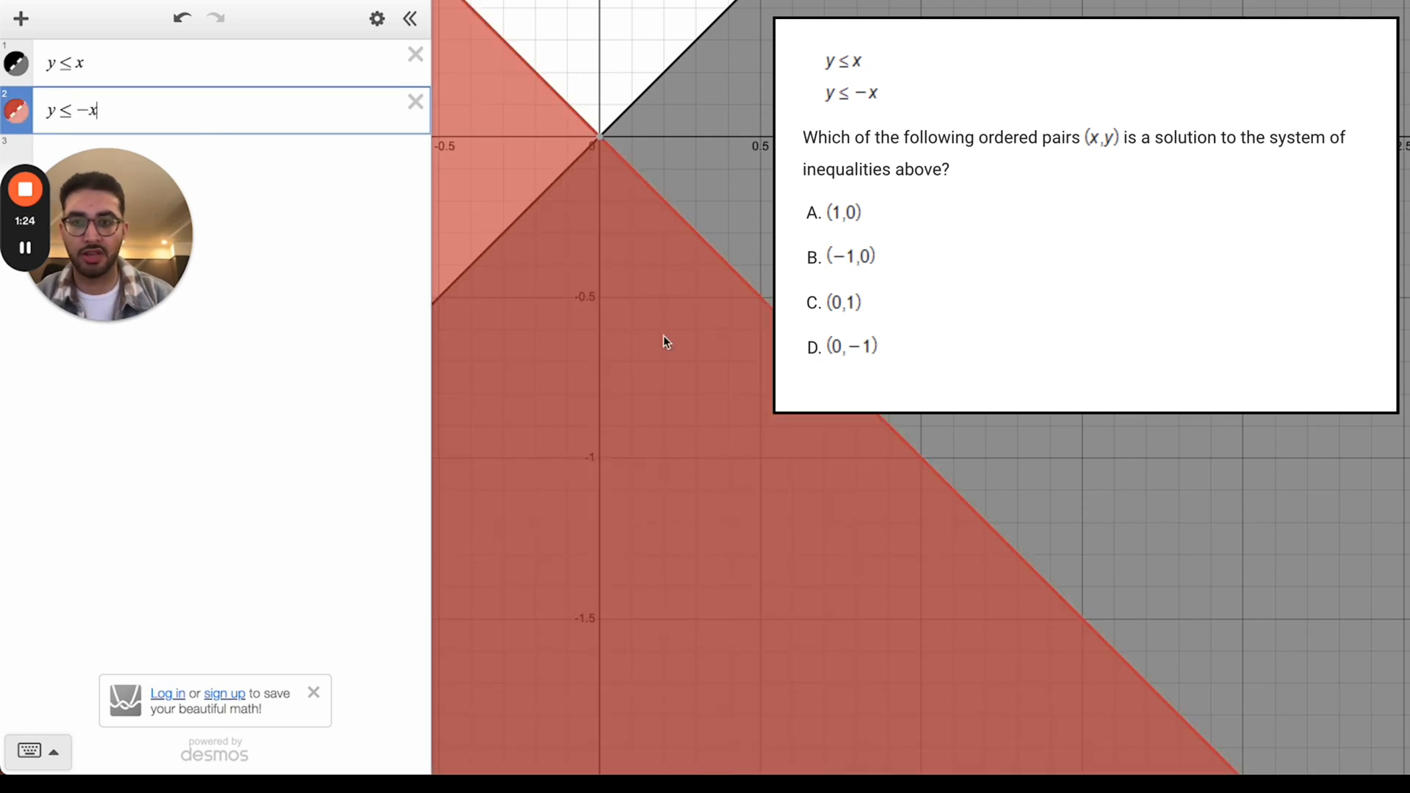
click(615, 60)
drag(616, 60, 673, 191)
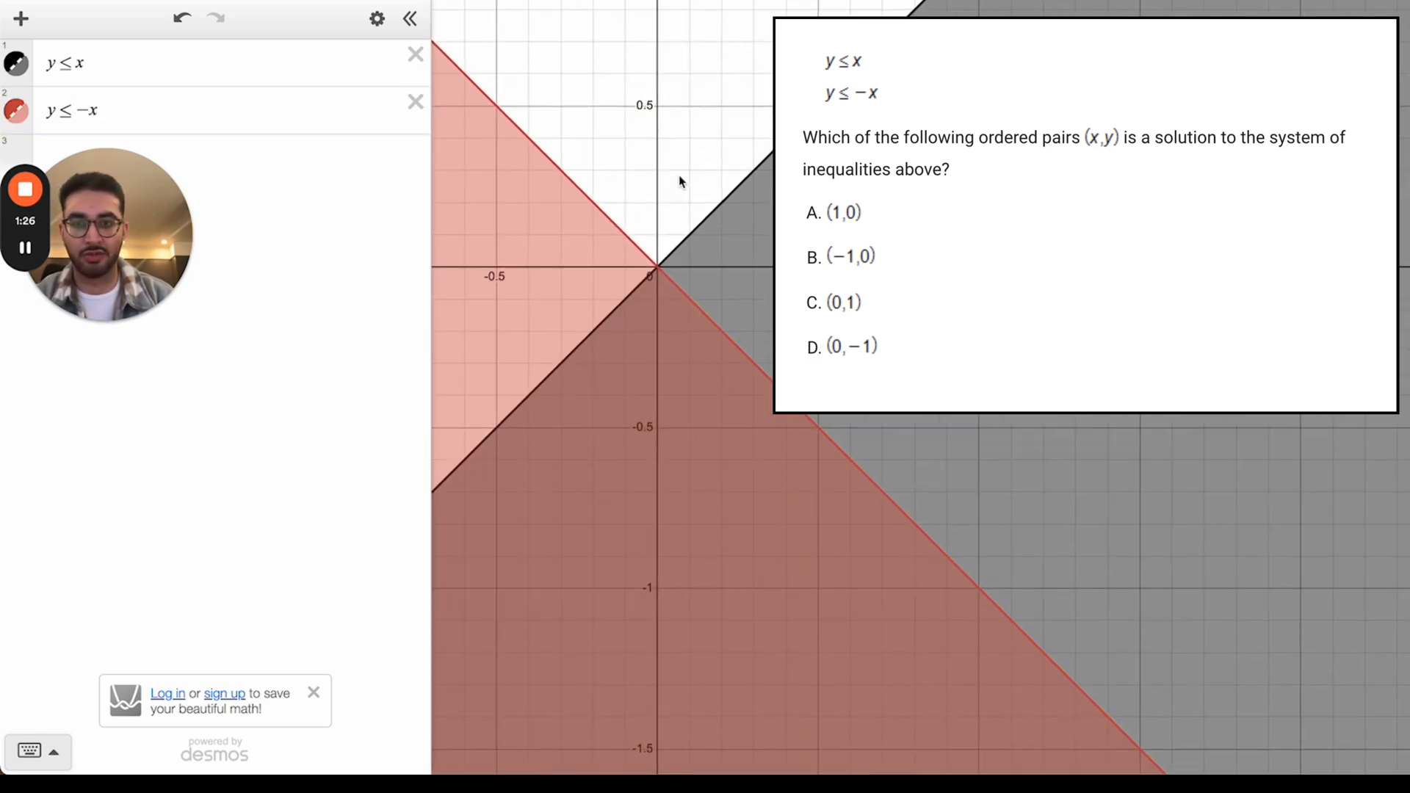
click(10, 63)
click(15, 66)
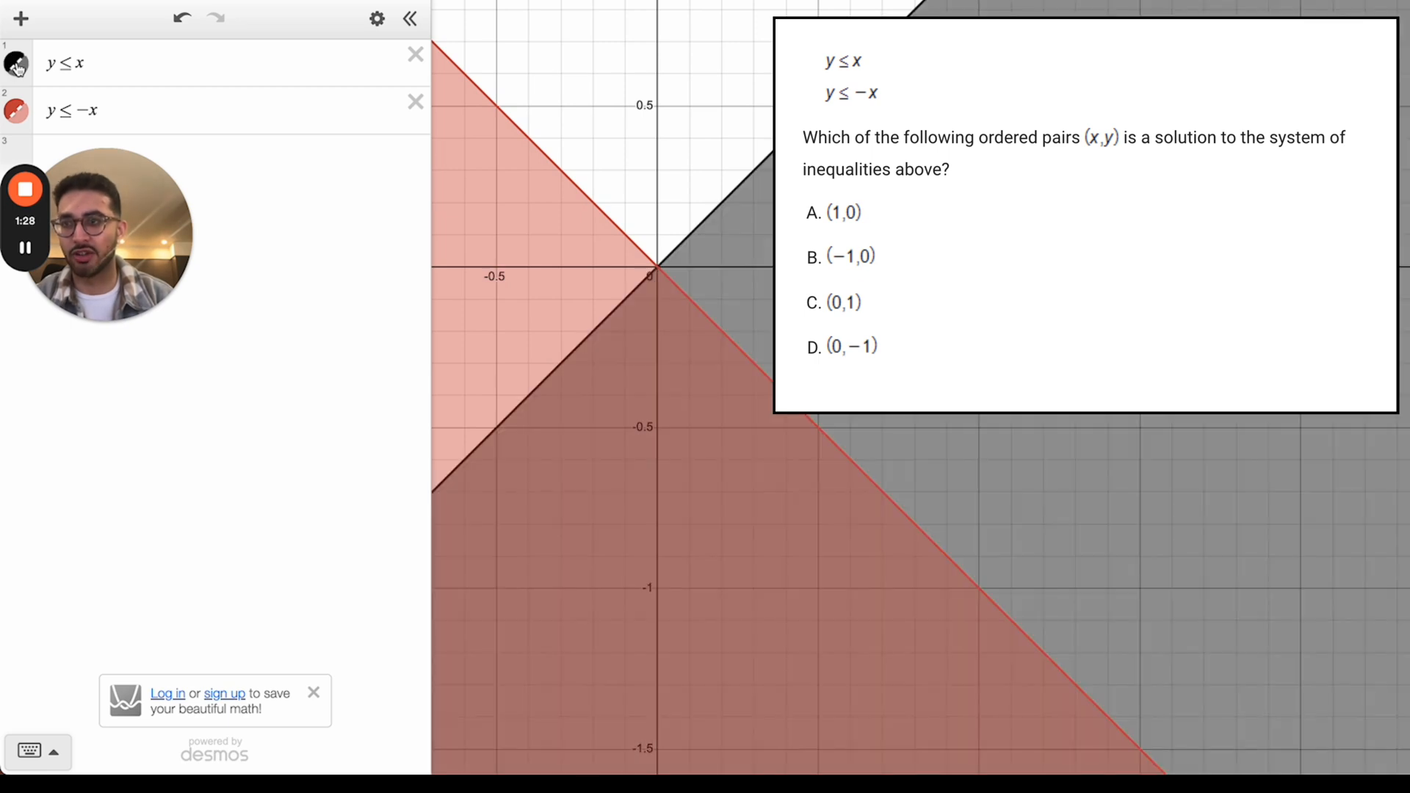
click(17, 66)
click(18, 66)
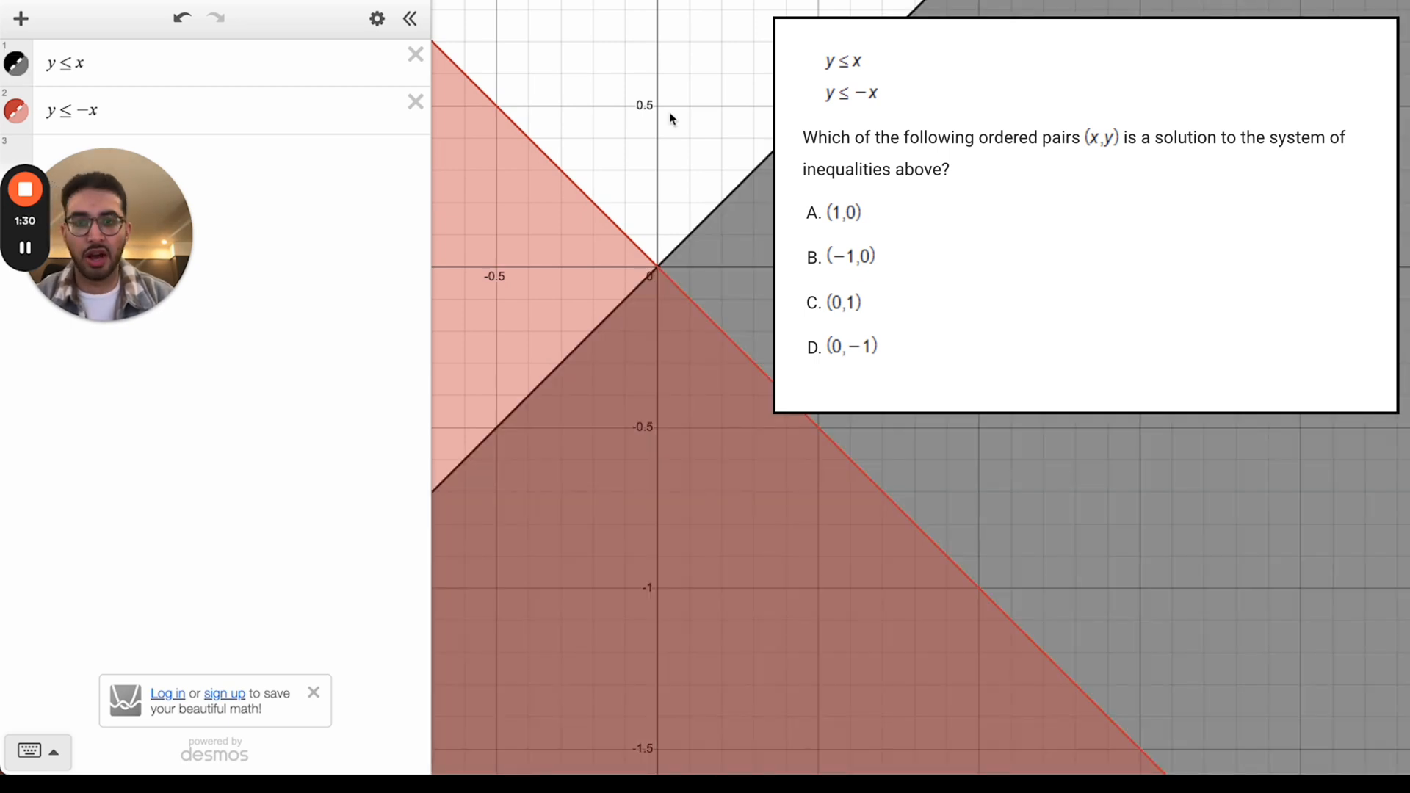
Step: Pan so the origin sits higher and select the empty third row
drag(667, 121, 656, 73)
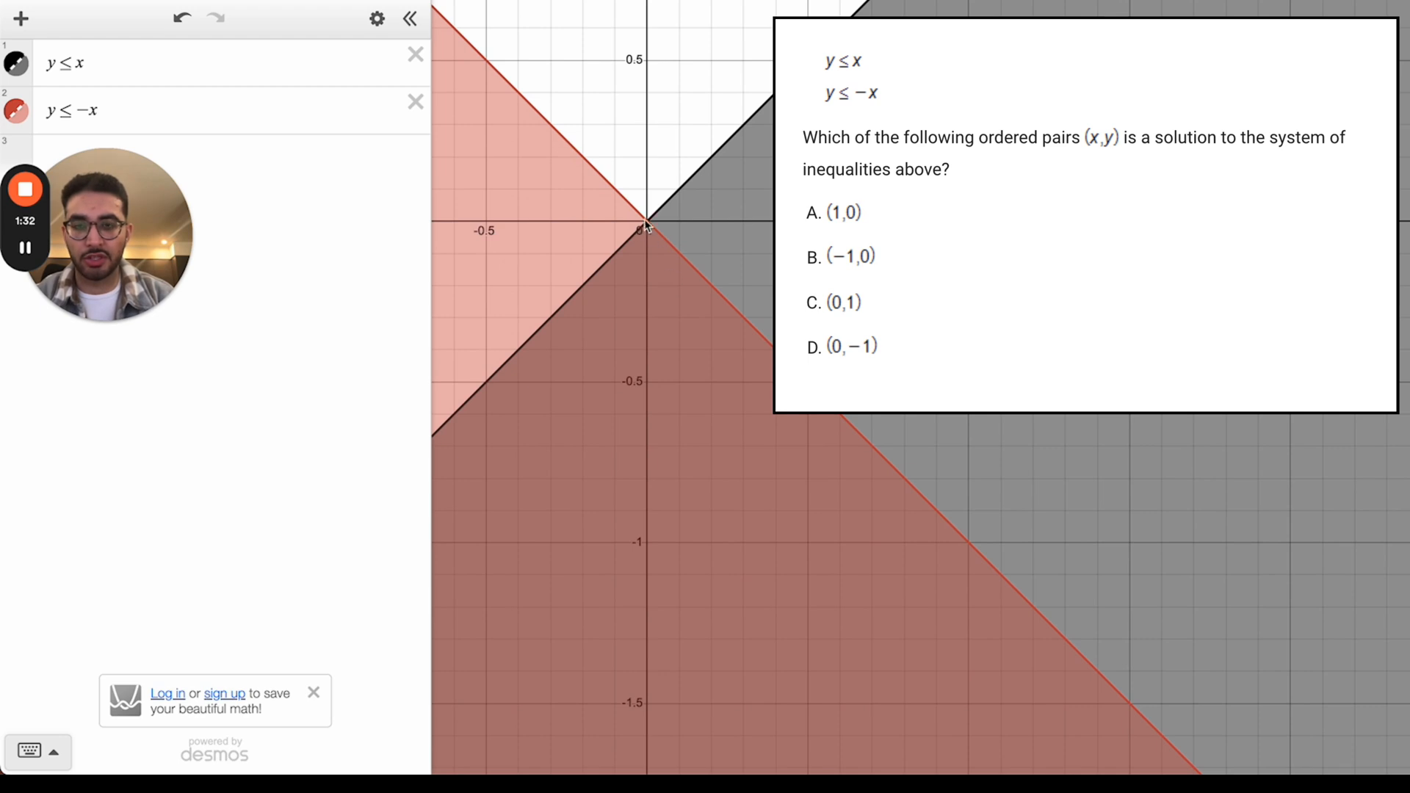
drag(645, 219, 629, 159)
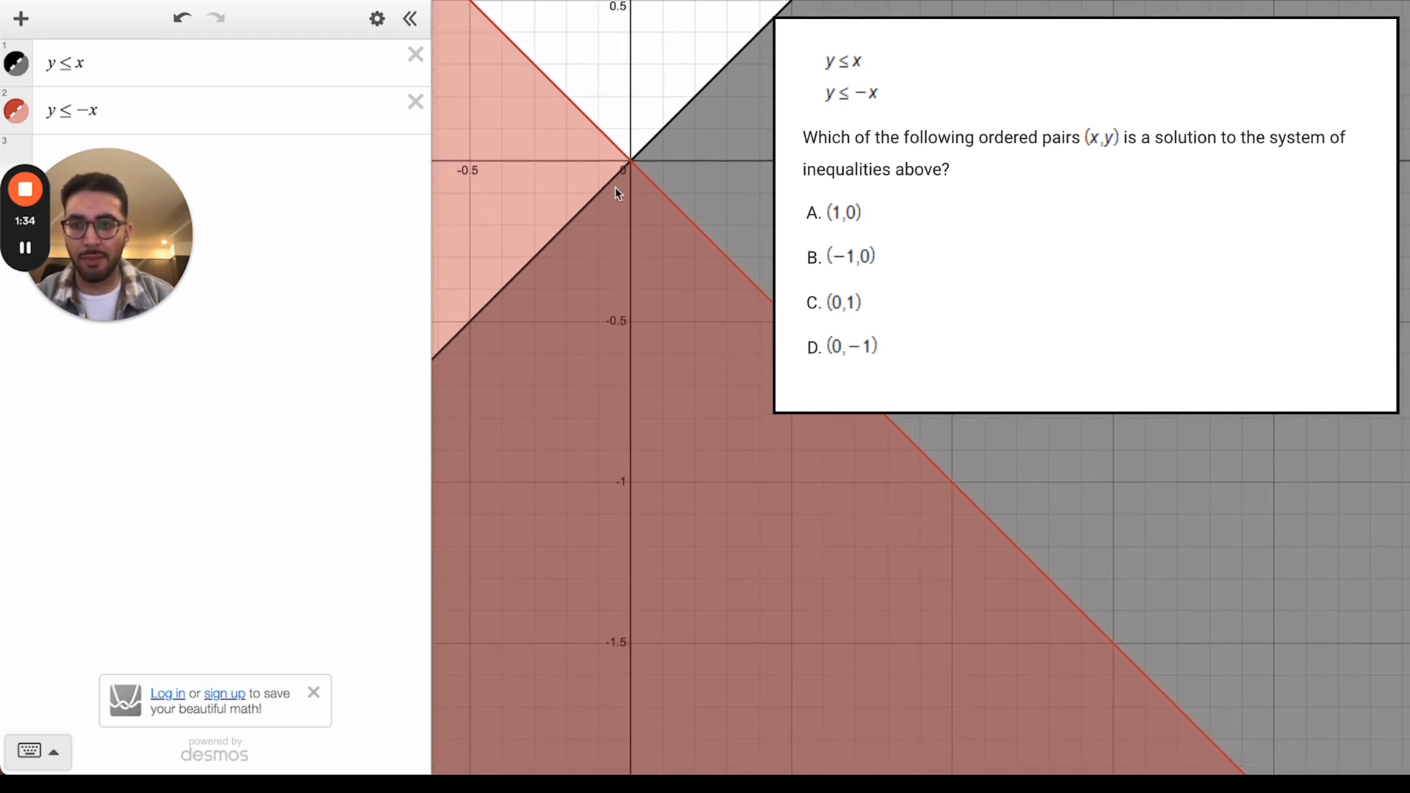
drag(84, 173, 79, 316)
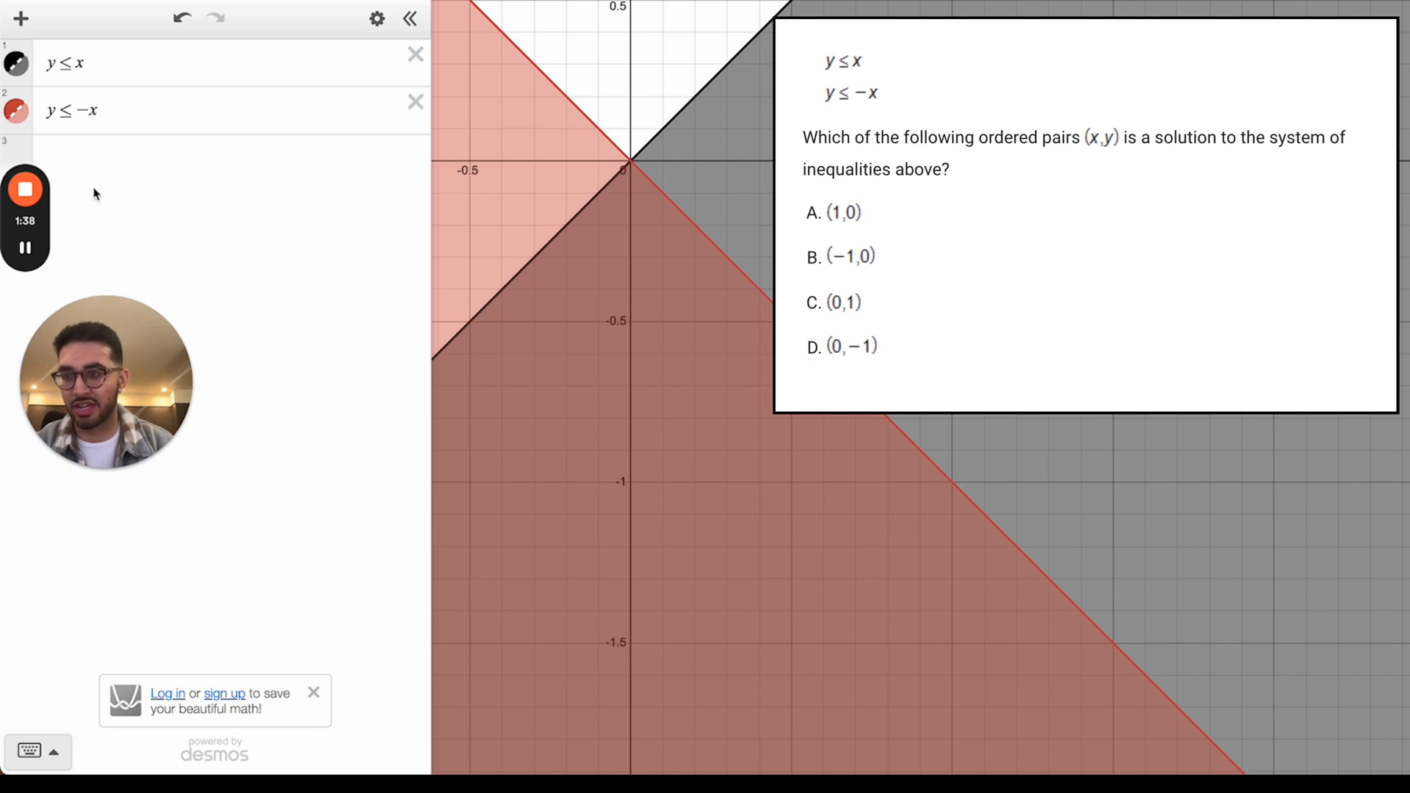
click(69, 157)
Step: Add a table of the answer points (1,0), (−1,0), (0,1) and (0,−1)
click(21, 20)
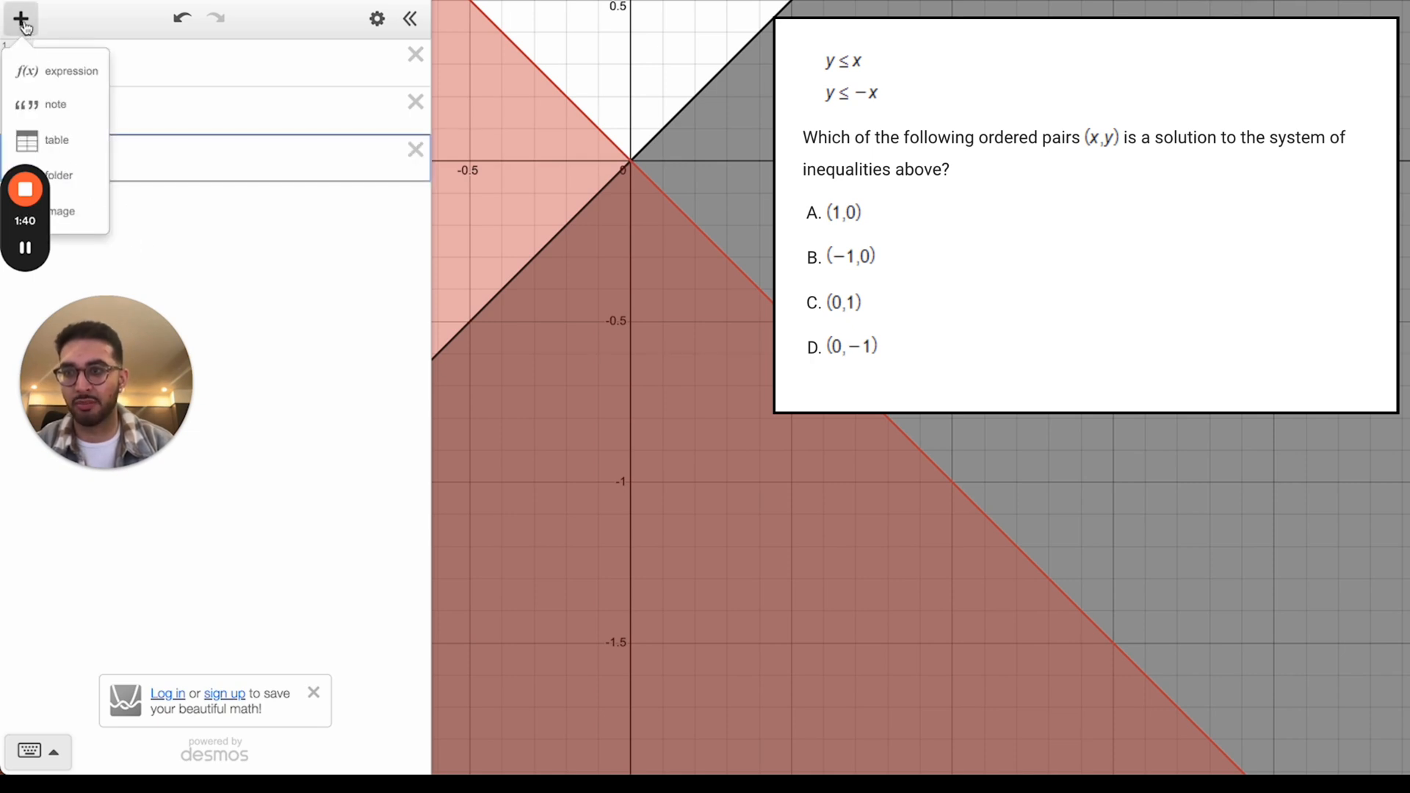
click(48, 140)
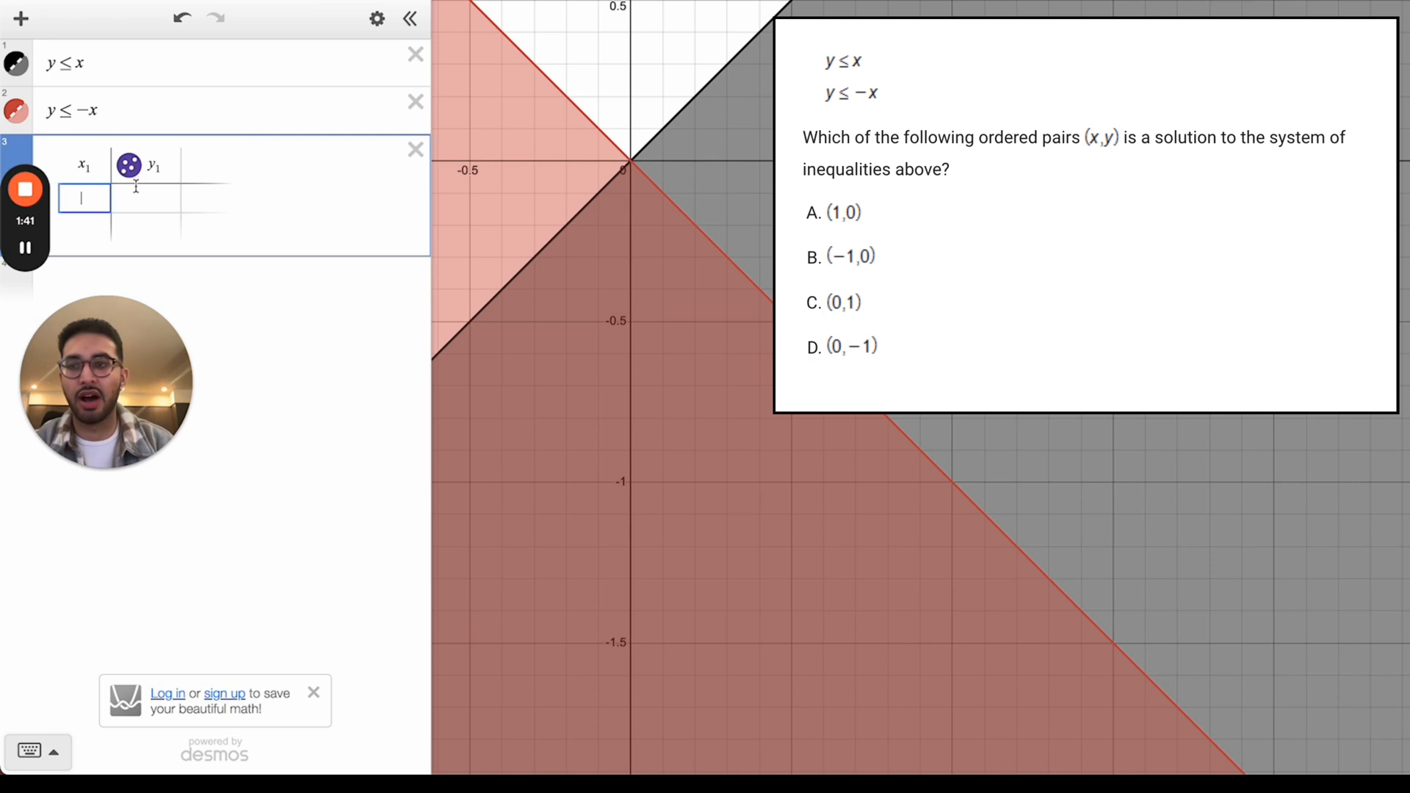
text(1)
click(169, 194)
text(0)
key(Return)
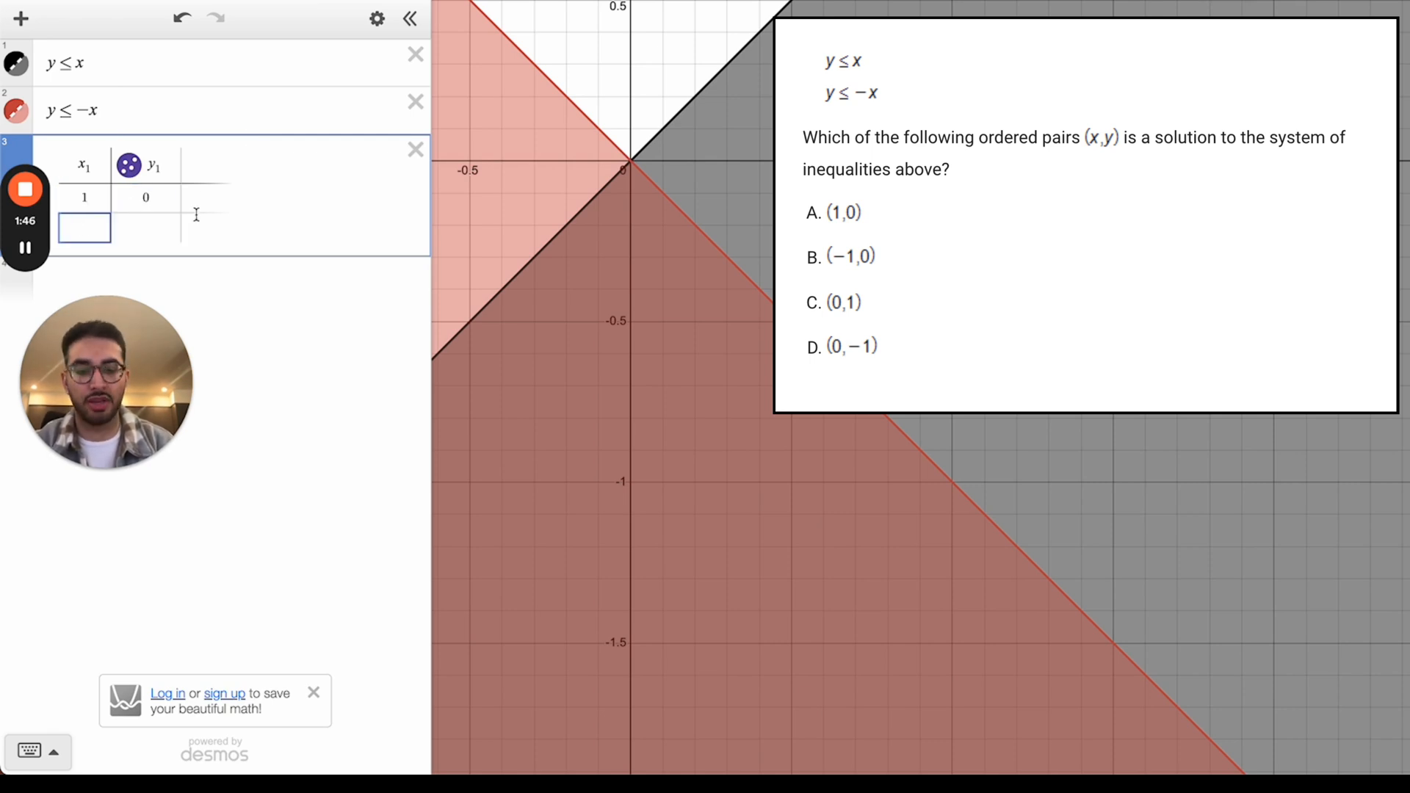
text(-1)
click(162, 229)
text(0)
key(Return)
text(0)
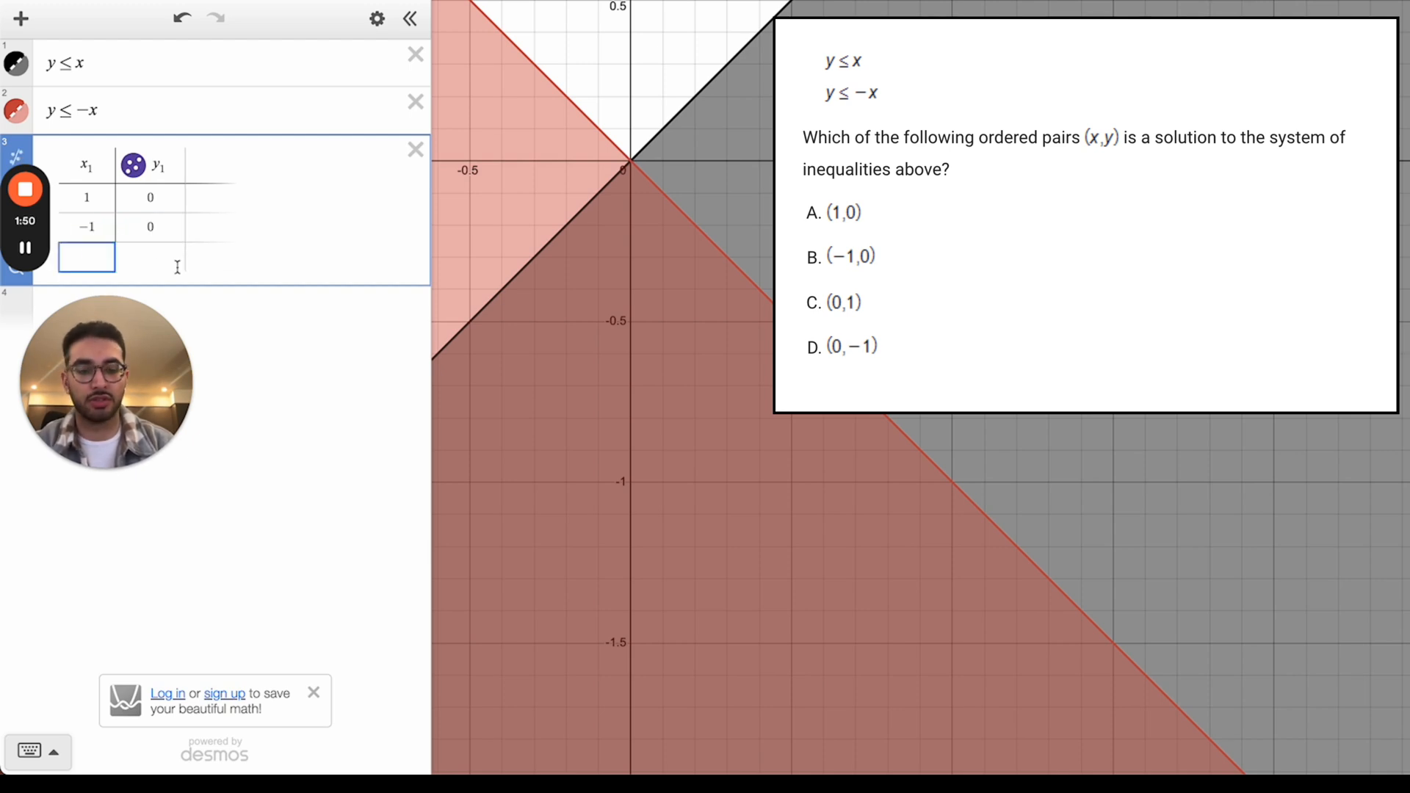
click(173, 259)
text(1)
click(88, 286)
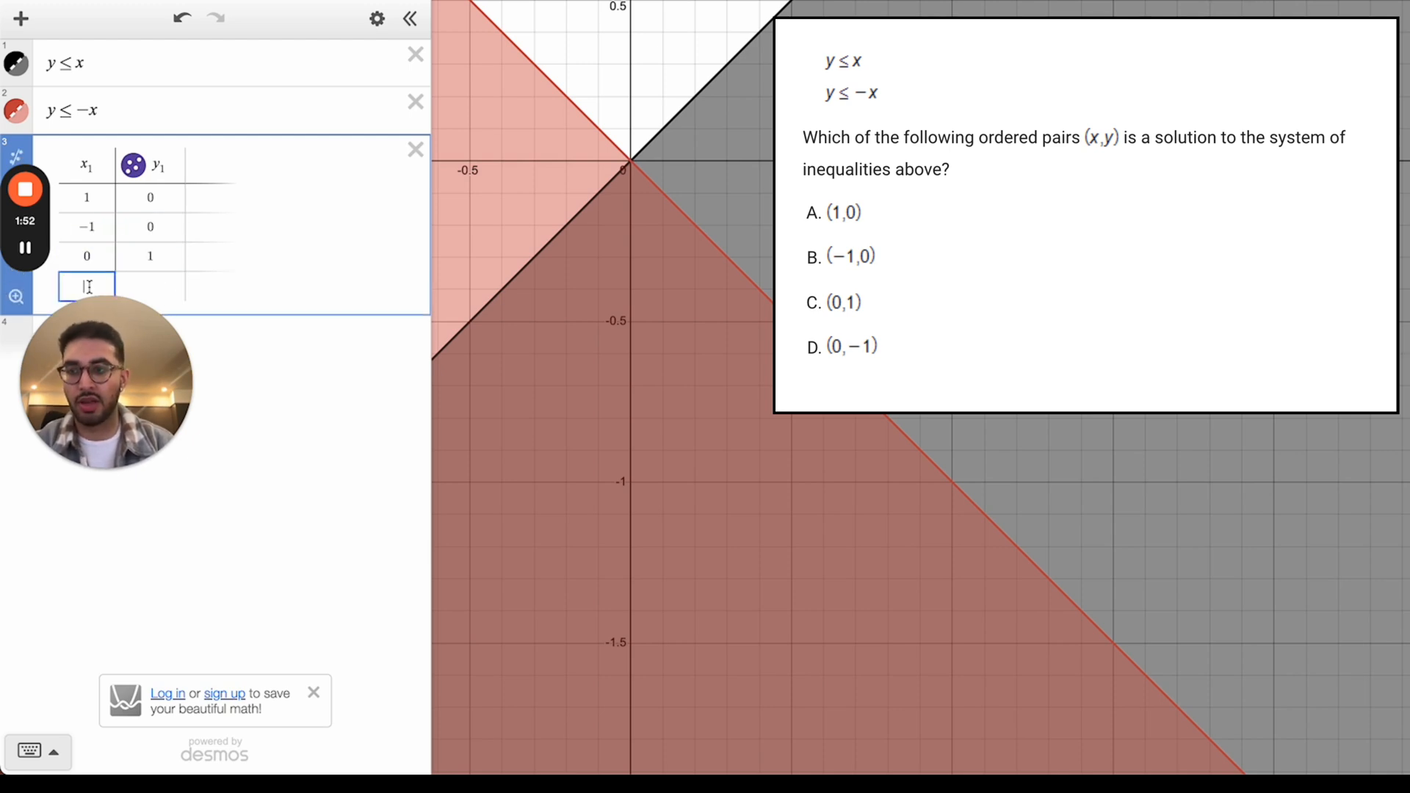
text(0)
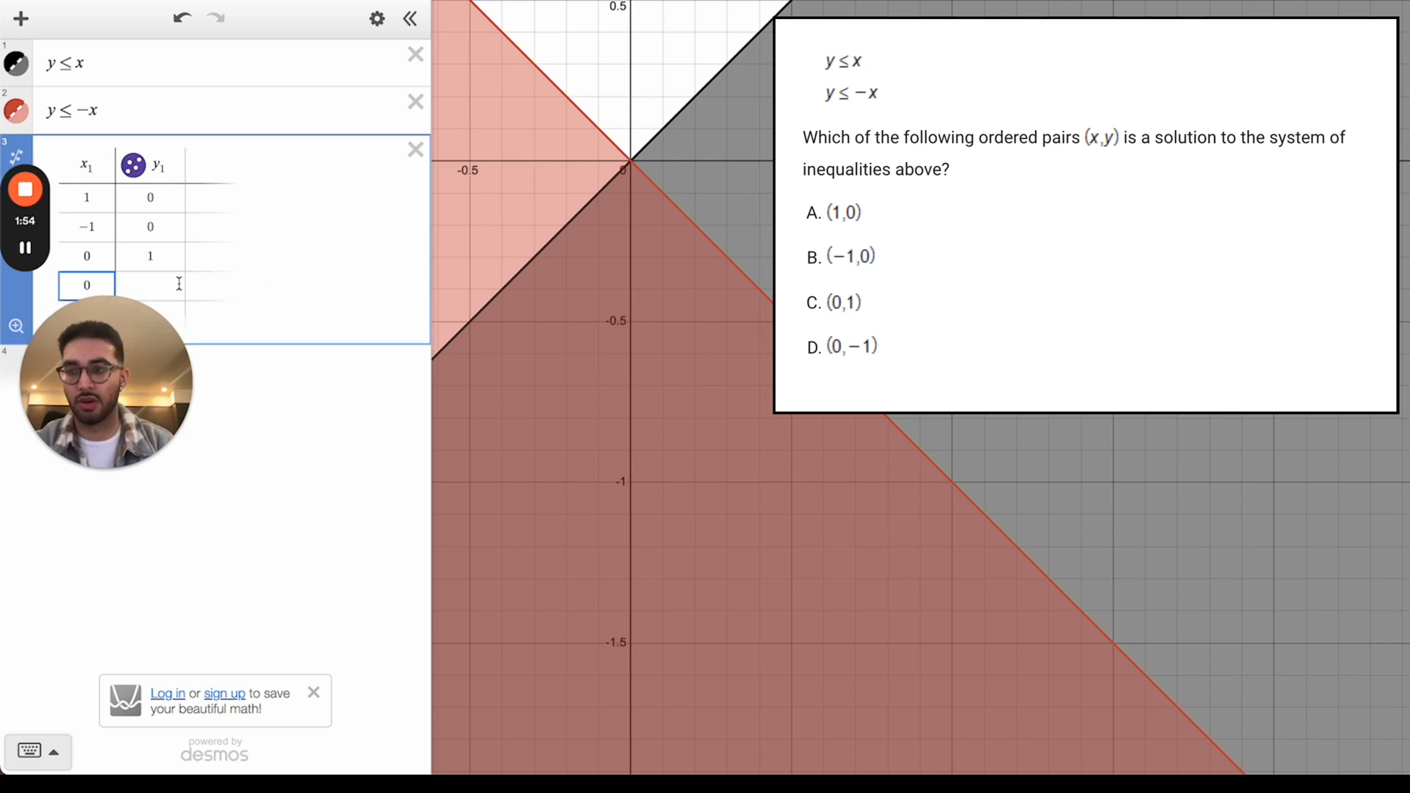
Step: Bring all four points into view and show coordinate labels for (1,0), (−1,0) and (0,−1)
scroll(474, 253, down, 5)
scroll(507, 151, up, 8)
drag(509, 149, 597, 131)
scroll(600, 272, down, 6)
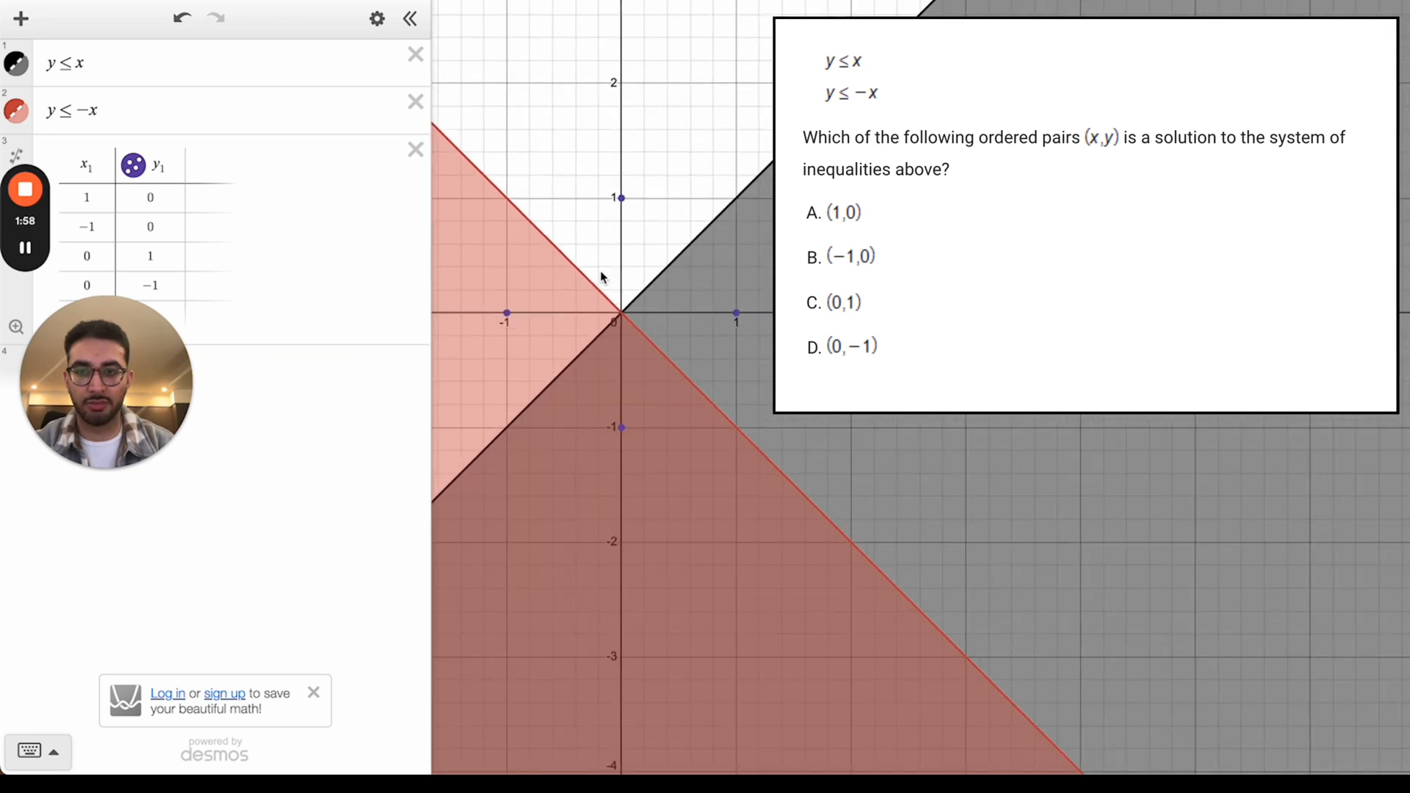
drag(601, 272, 567, 148)
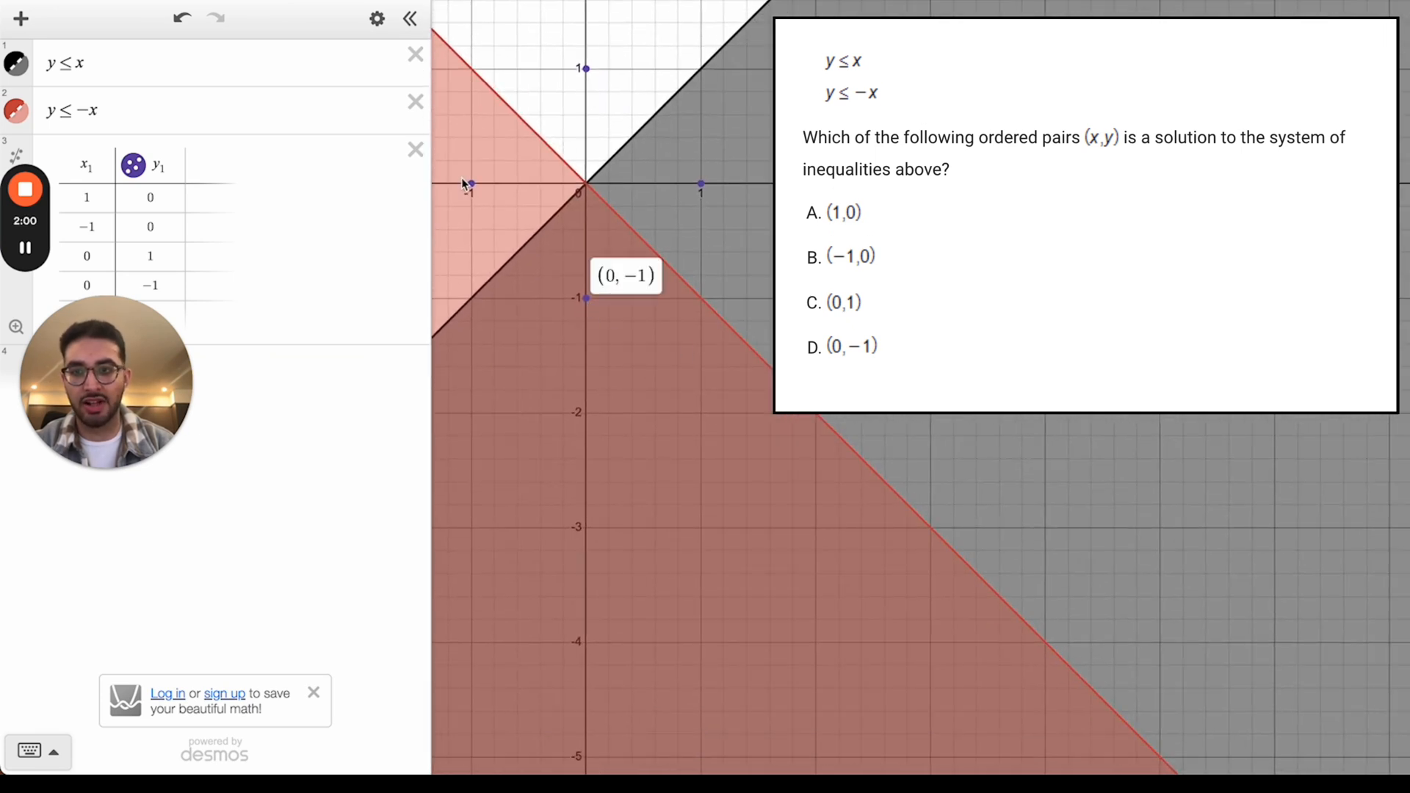
click(701, 184)
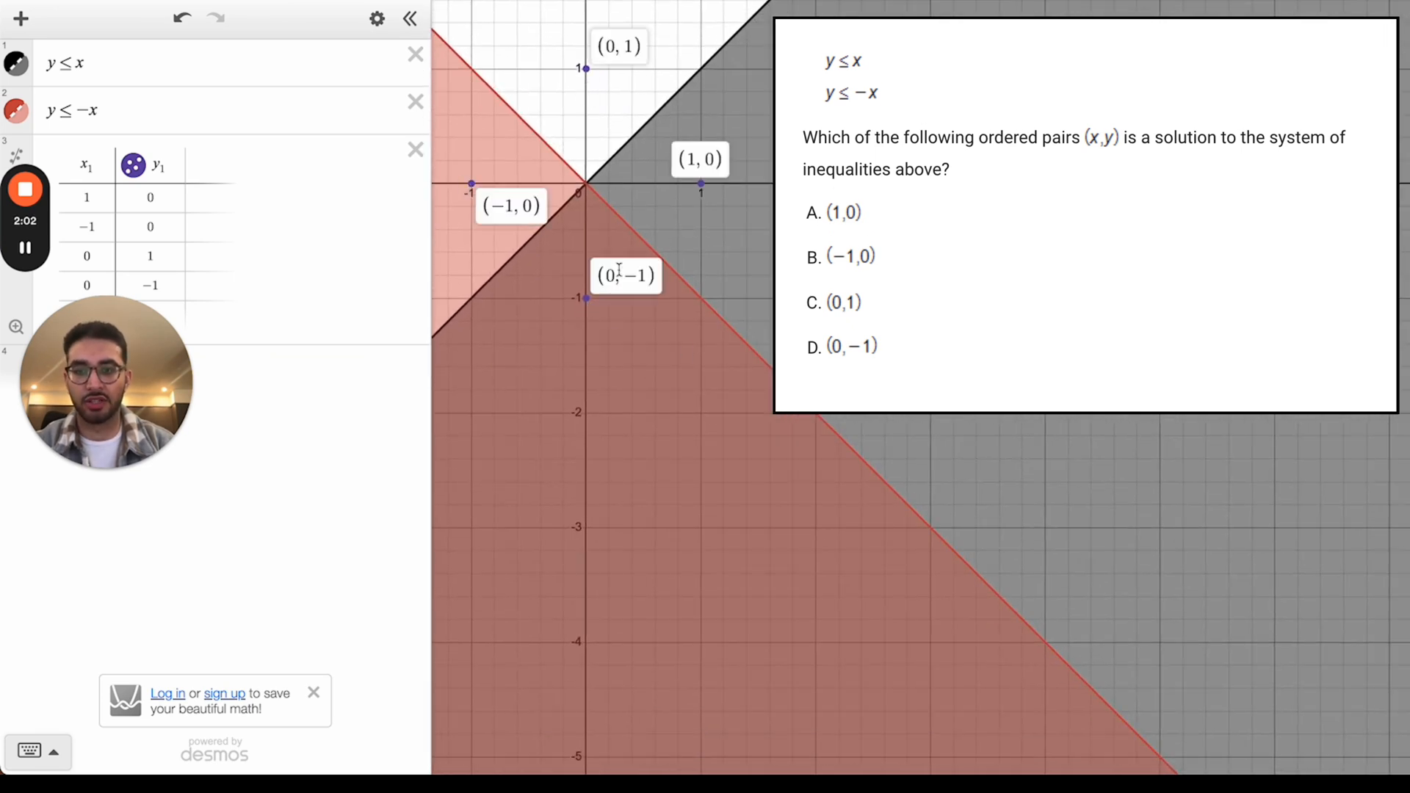
click(585, 299)
click(473, 188)
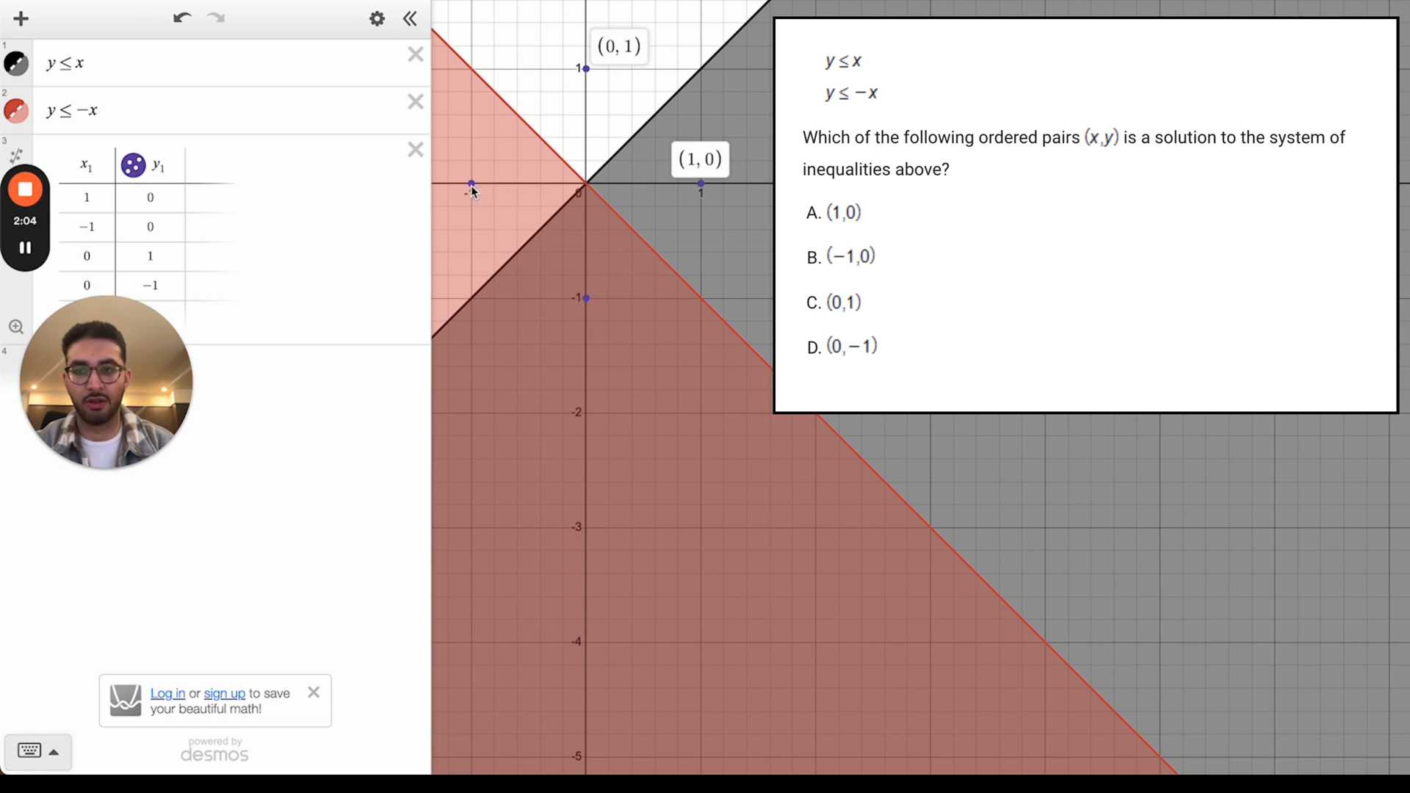
click(473, 188)
click(587, 299)
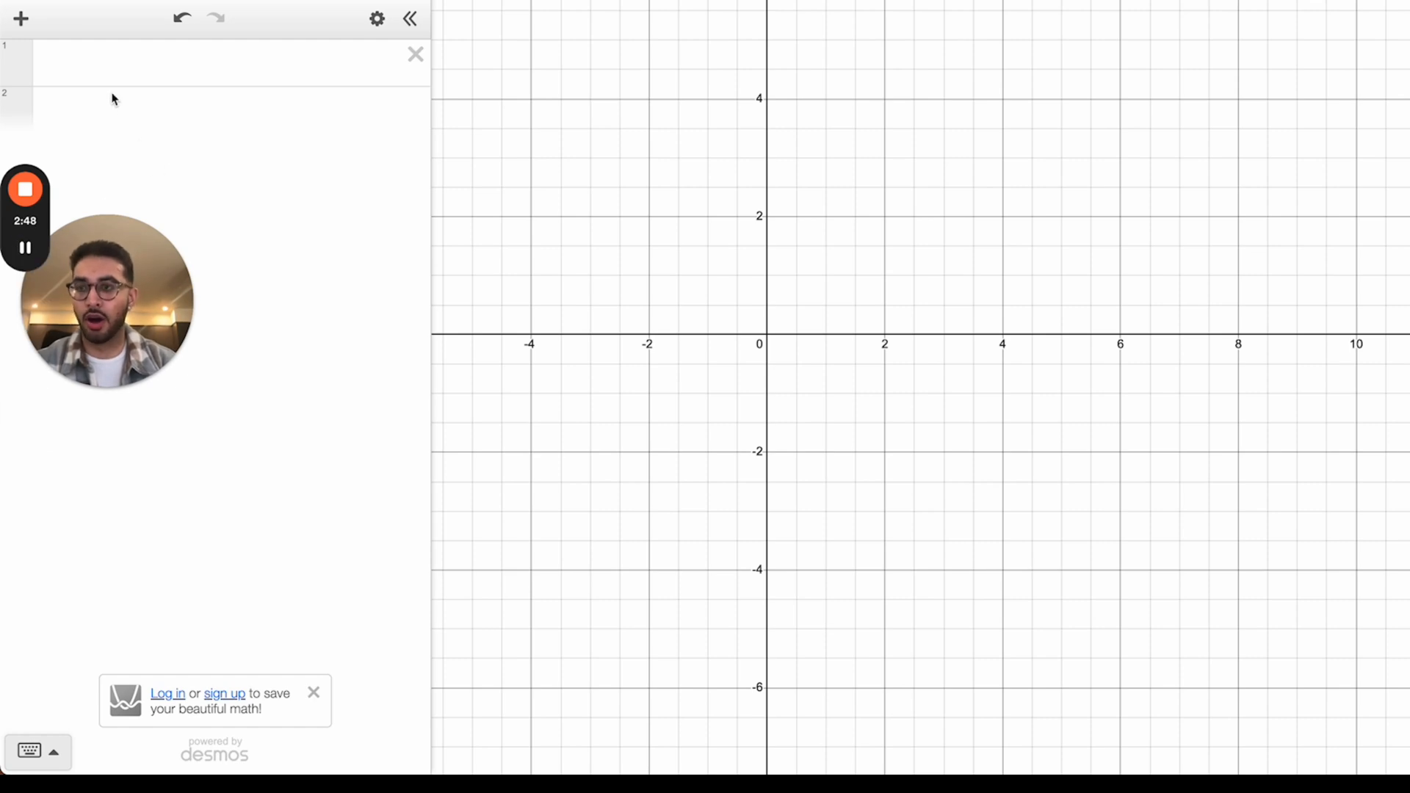
Step: Graph the parabola y = x² and the line y = 3
click(91, 55)
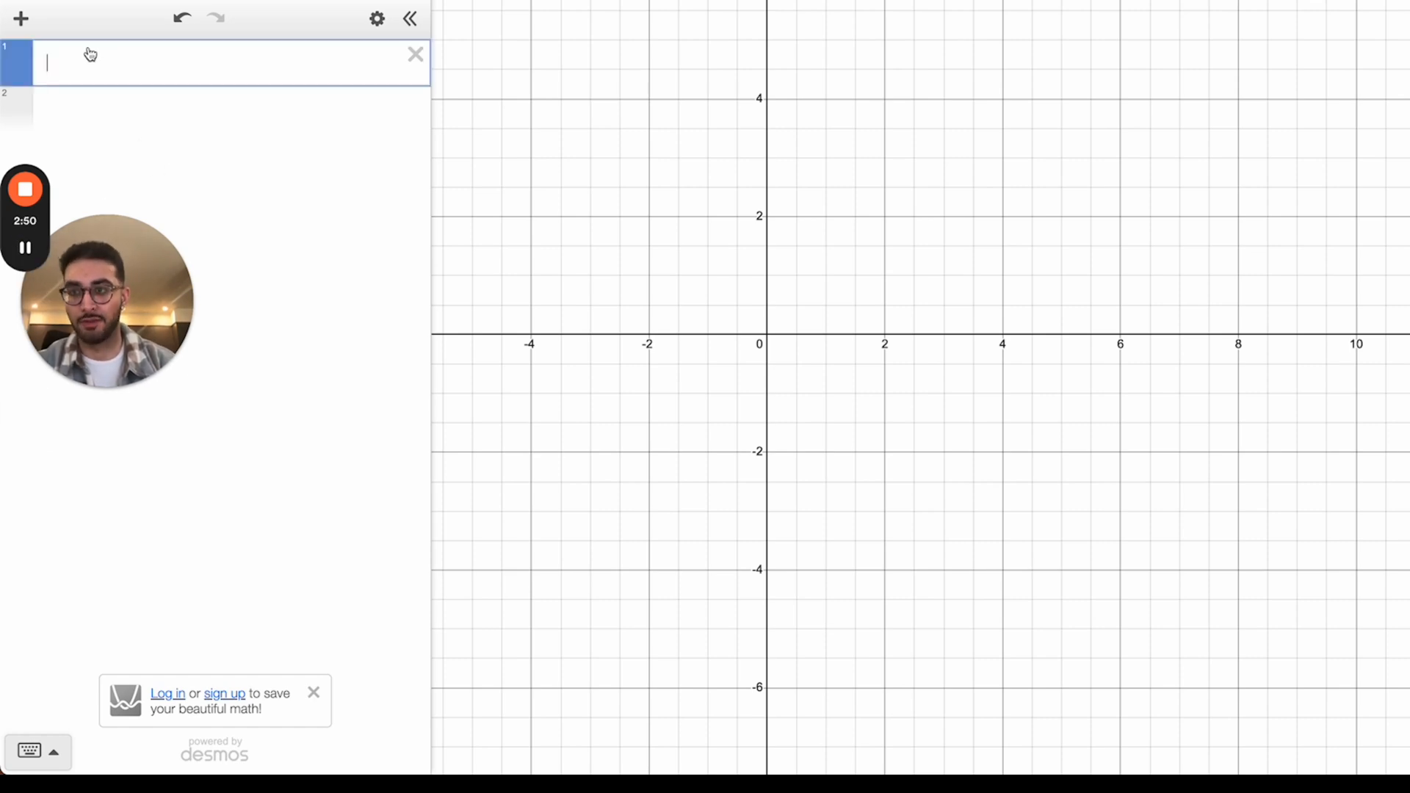
text(y=x^2)
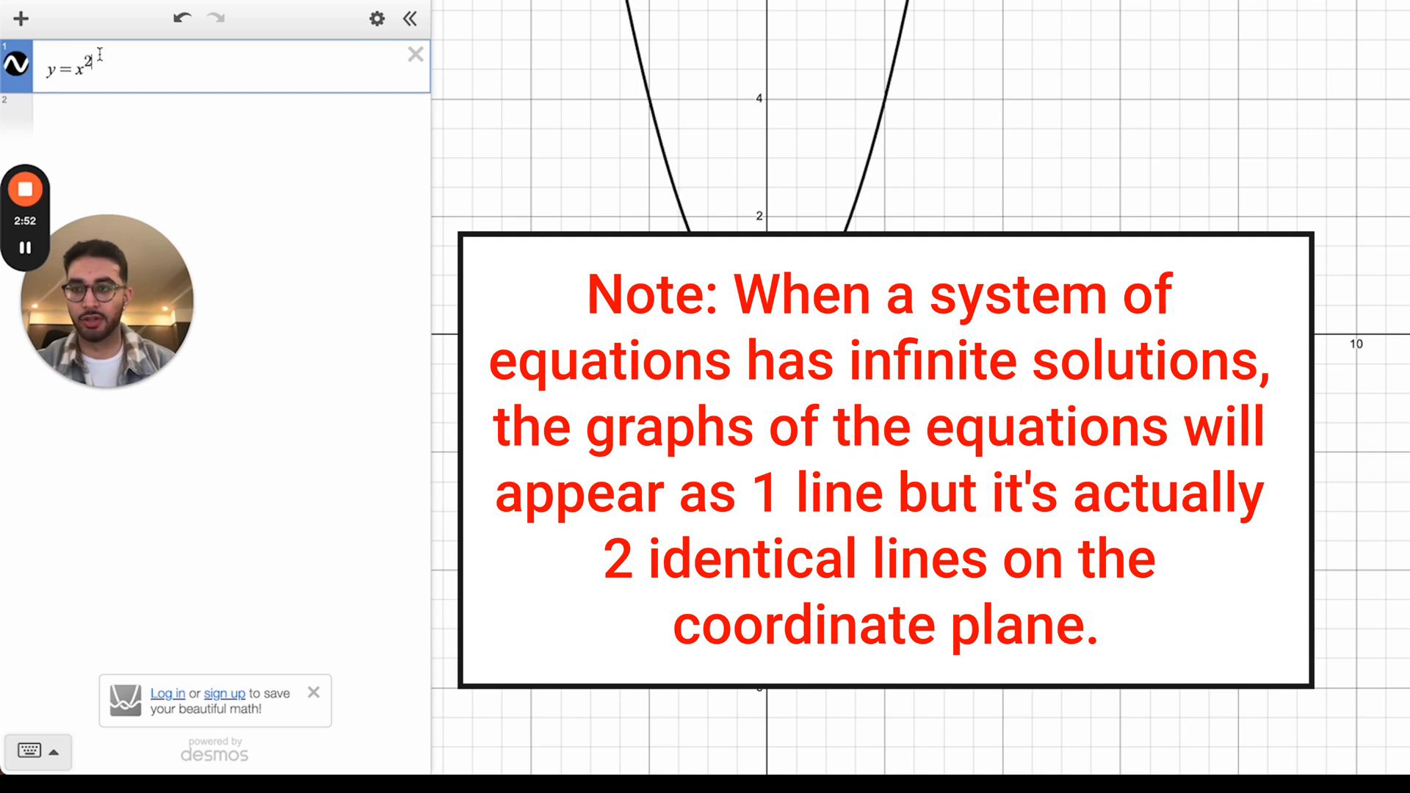
click(100, 116)
text(y=)
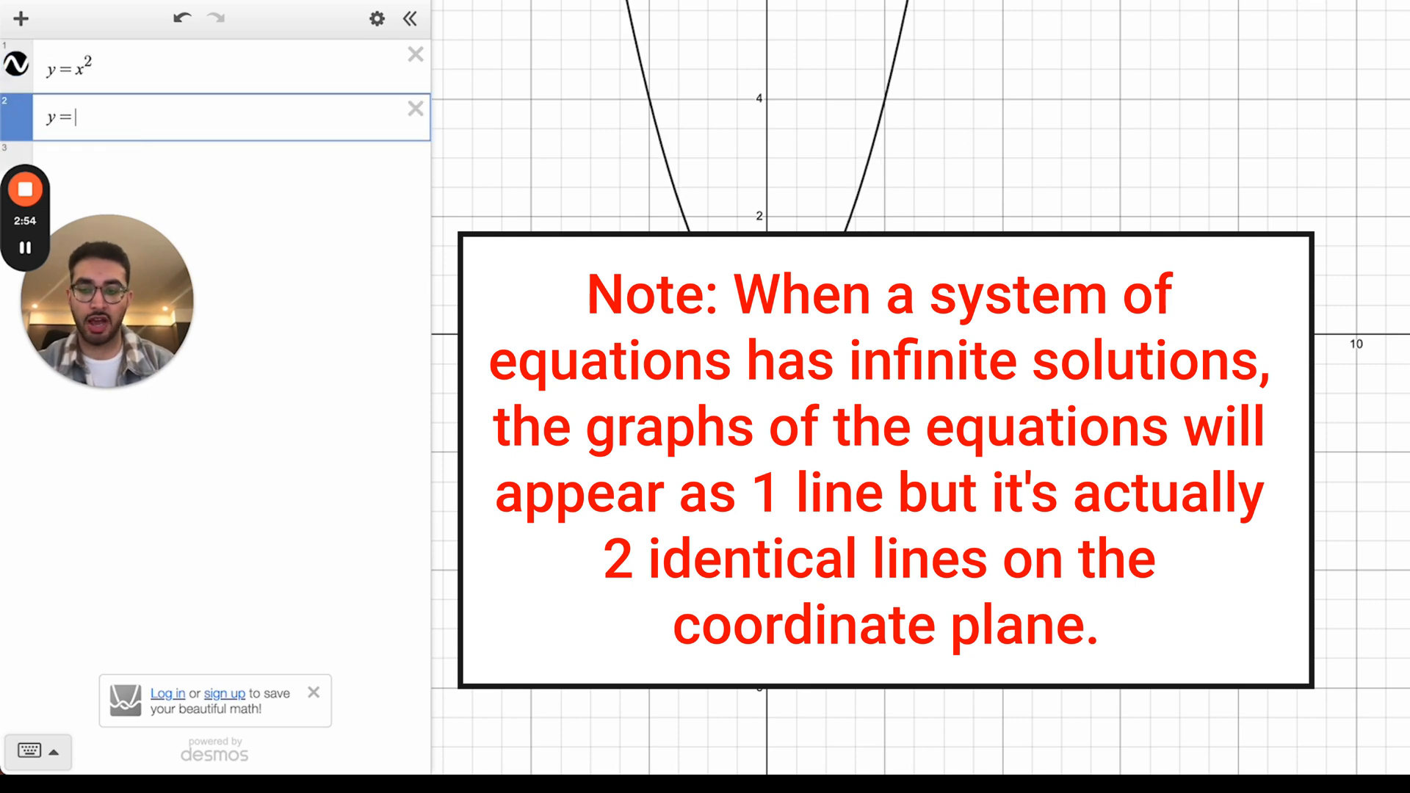
text(3)
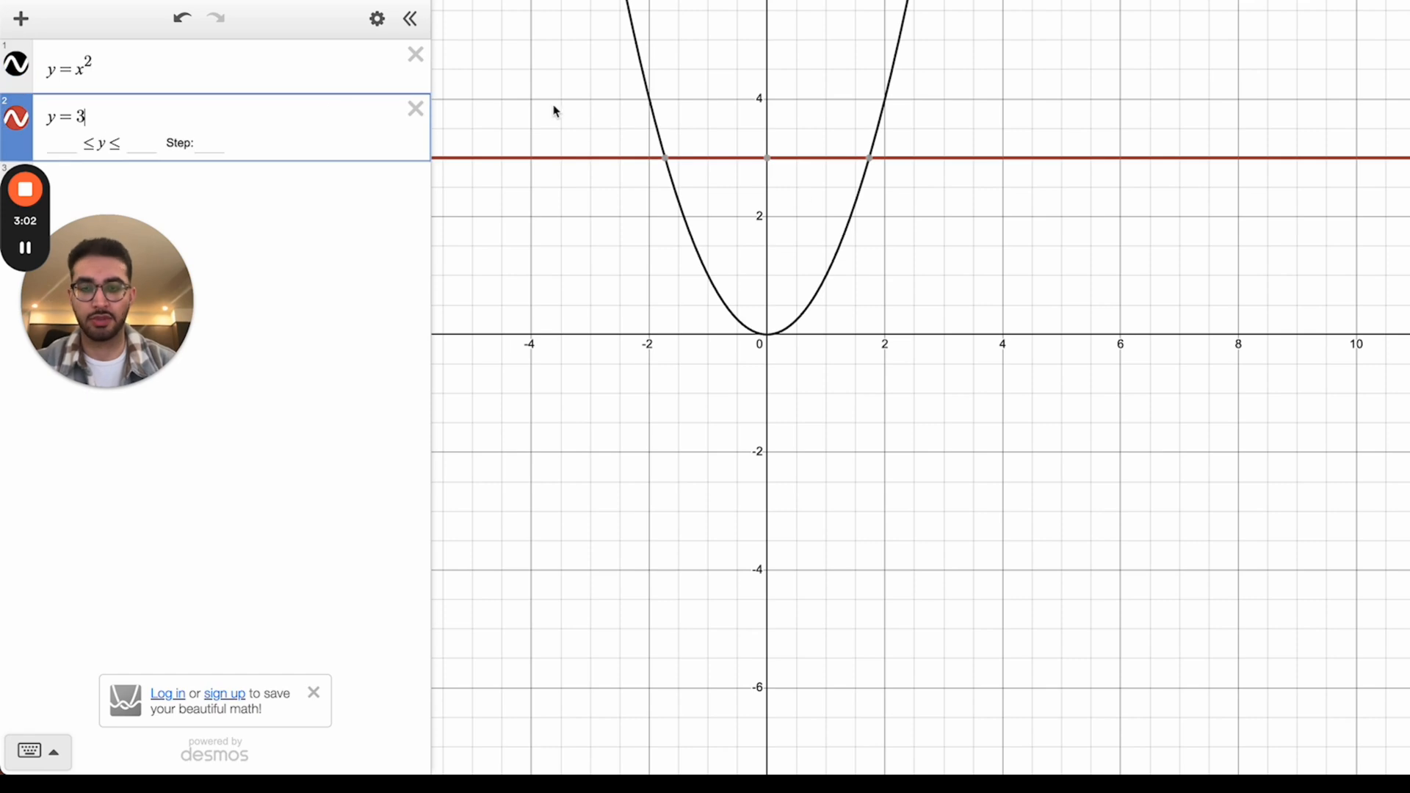
Step: Label the intersections (−1.73205, 3) and (1.73205, 3), then delete y = x²
click(666, 159)
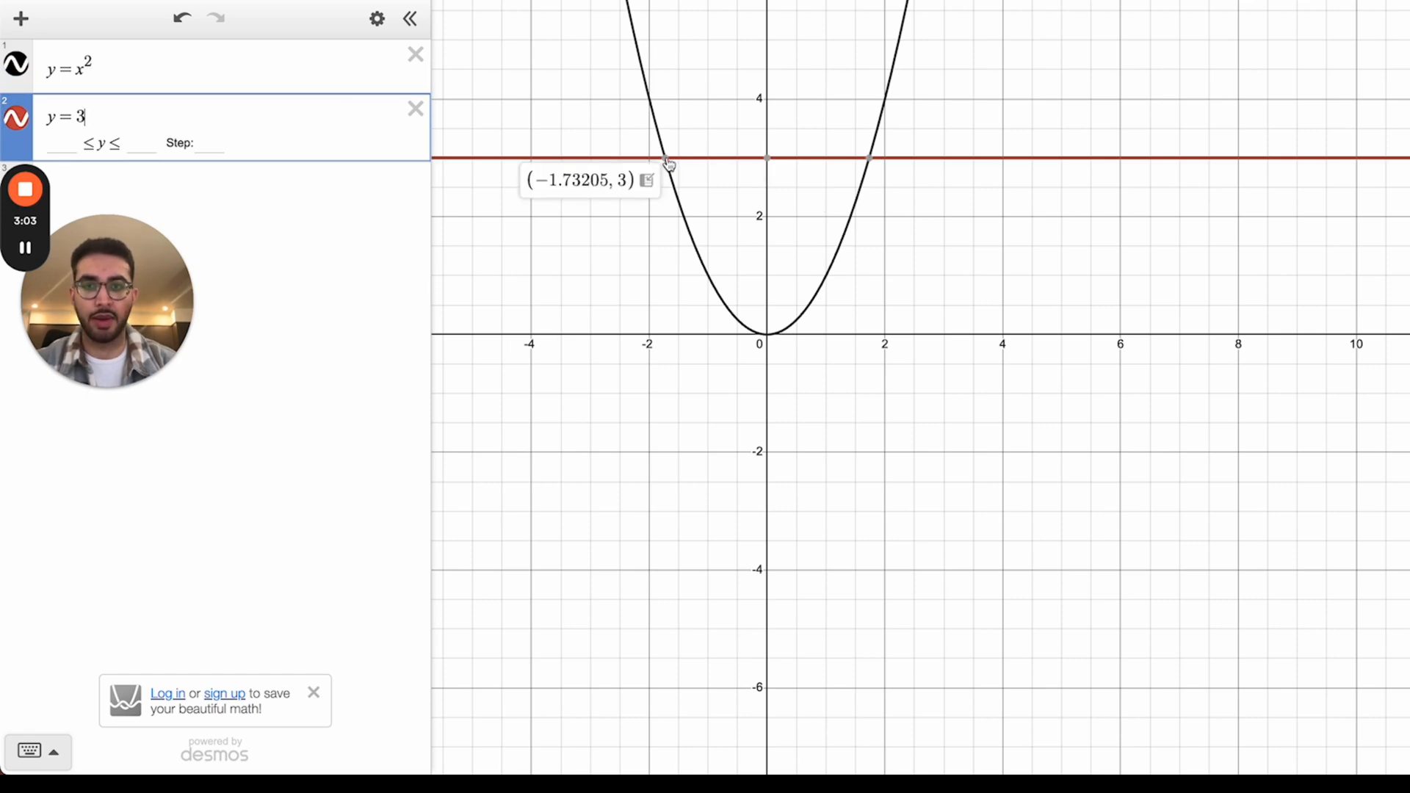
click(870, 159)
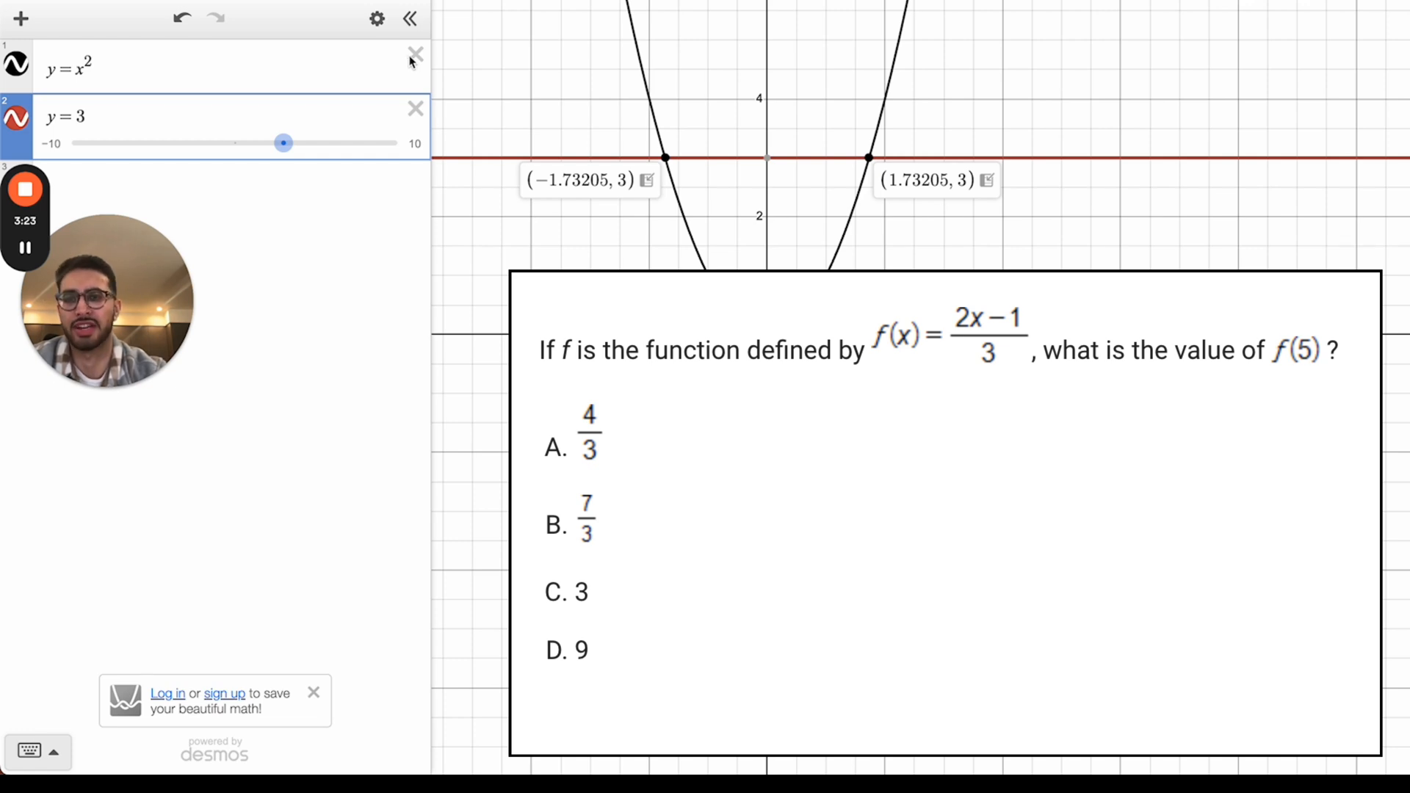
click(413, 57)
Step: Remove y = 3 and define f(x) = (2x − 1)/3
click(414, 55)
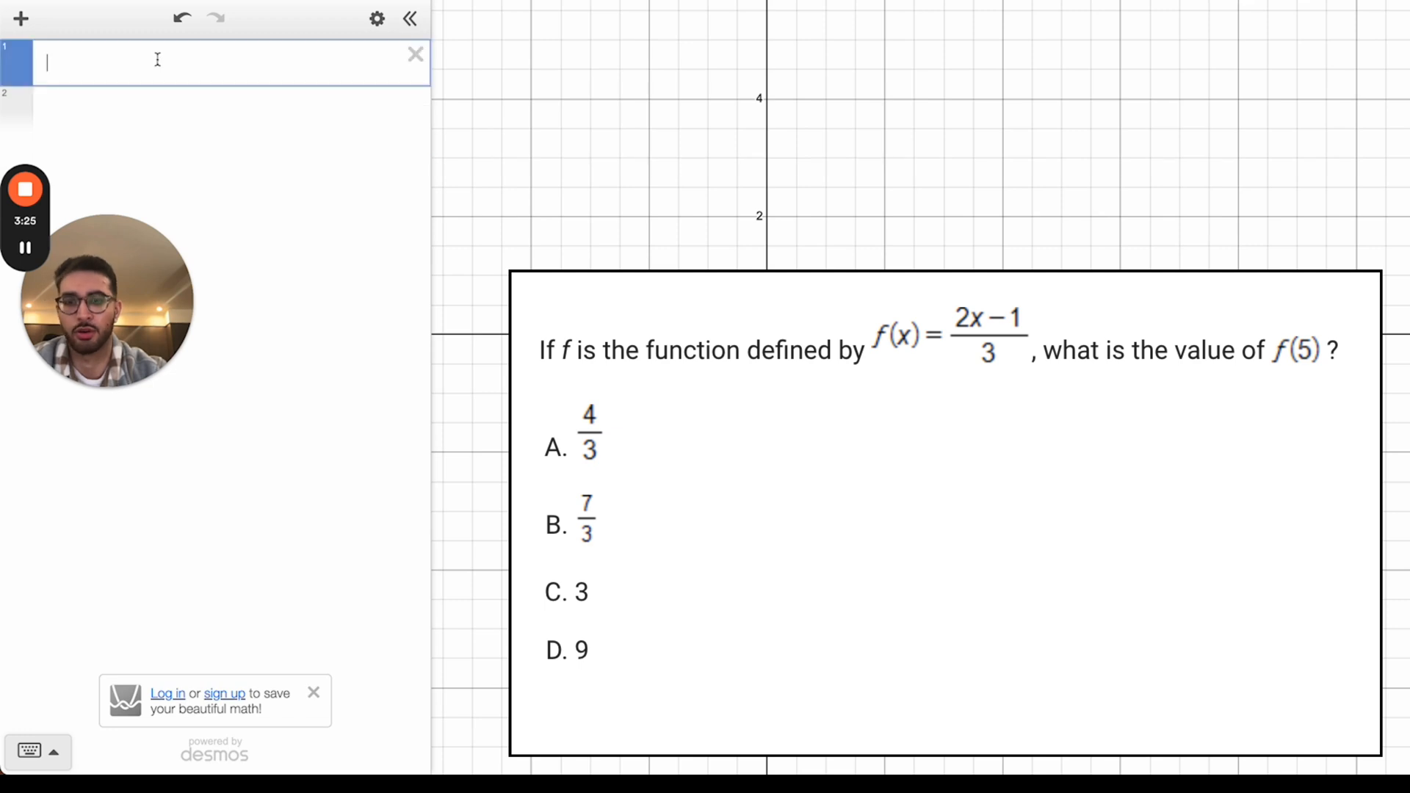
key(BackSpace)
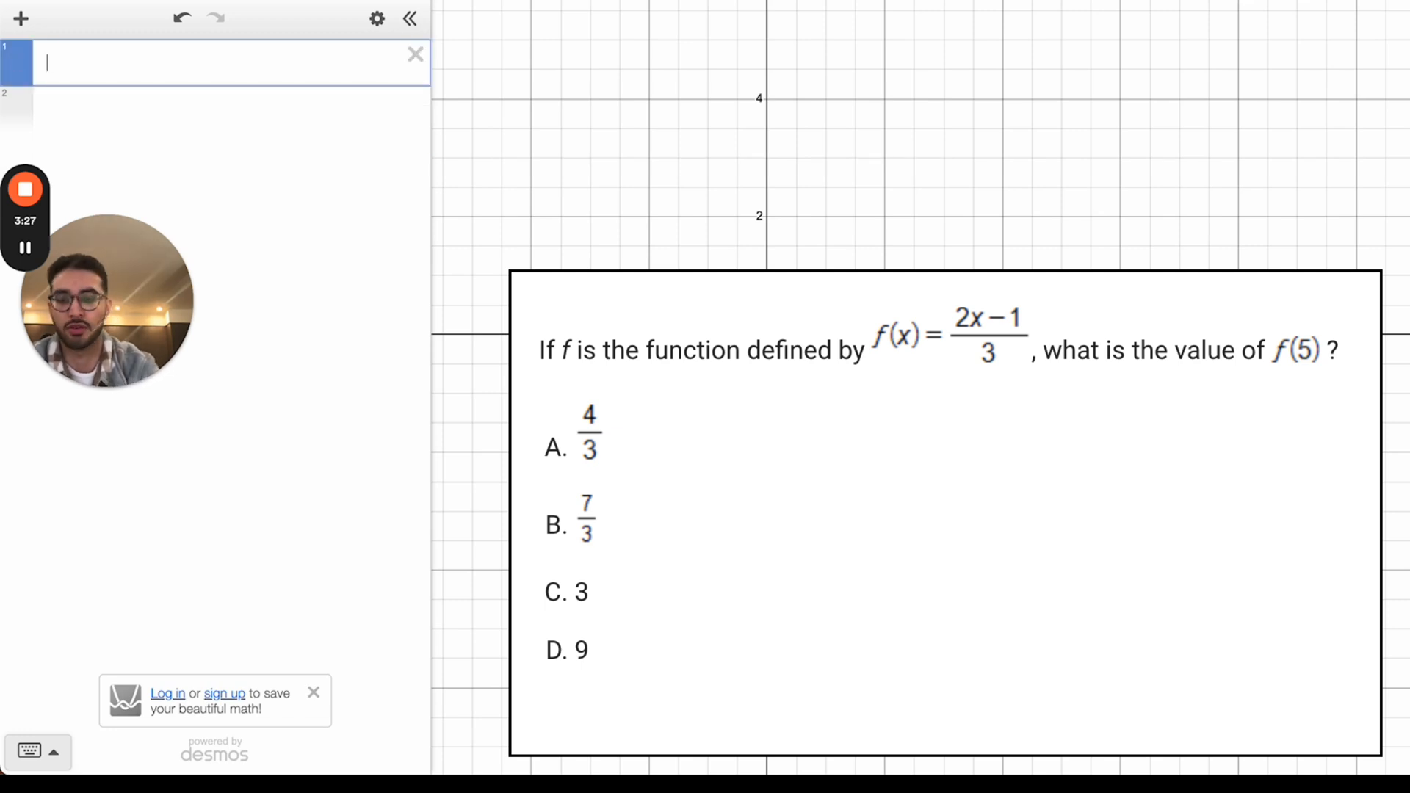
text(f(x)
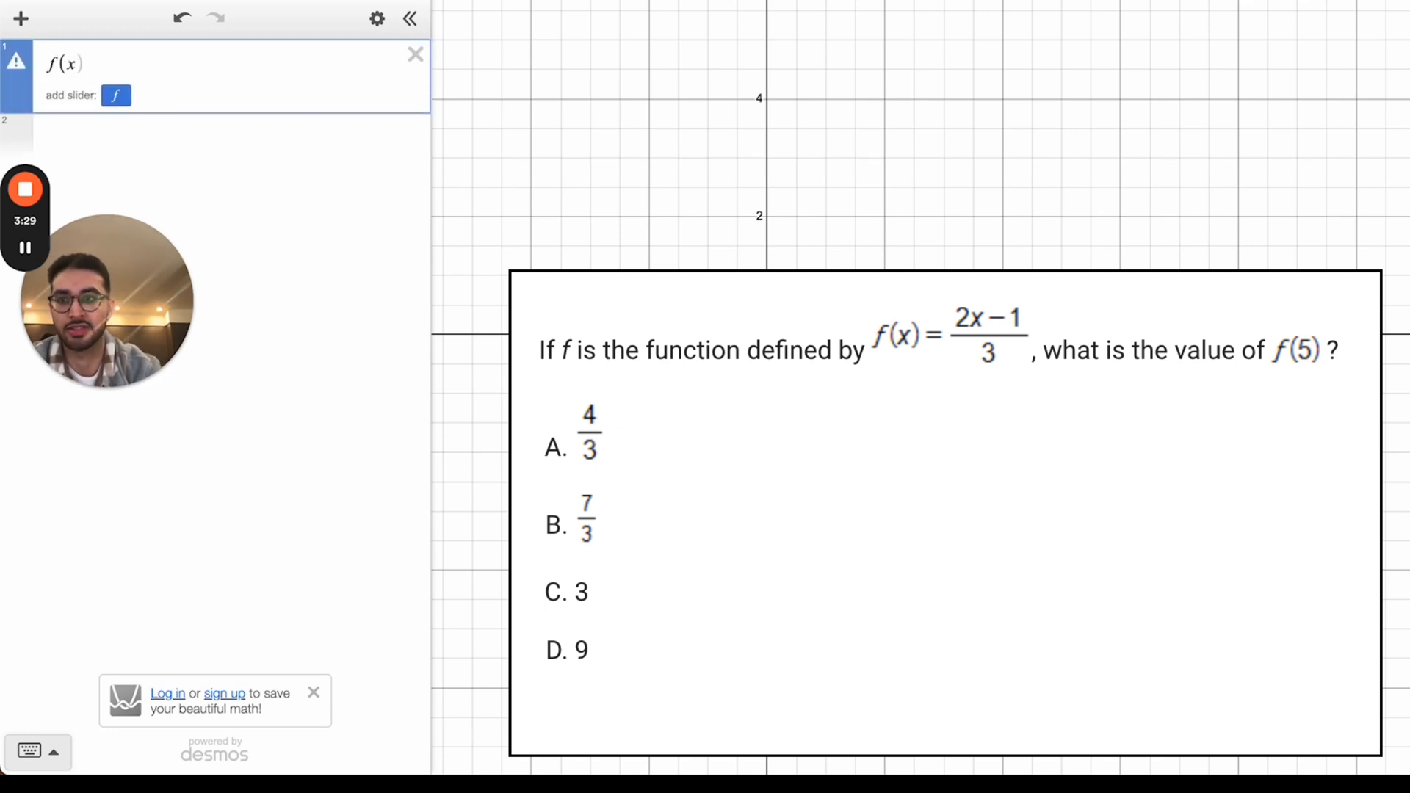
text()=)
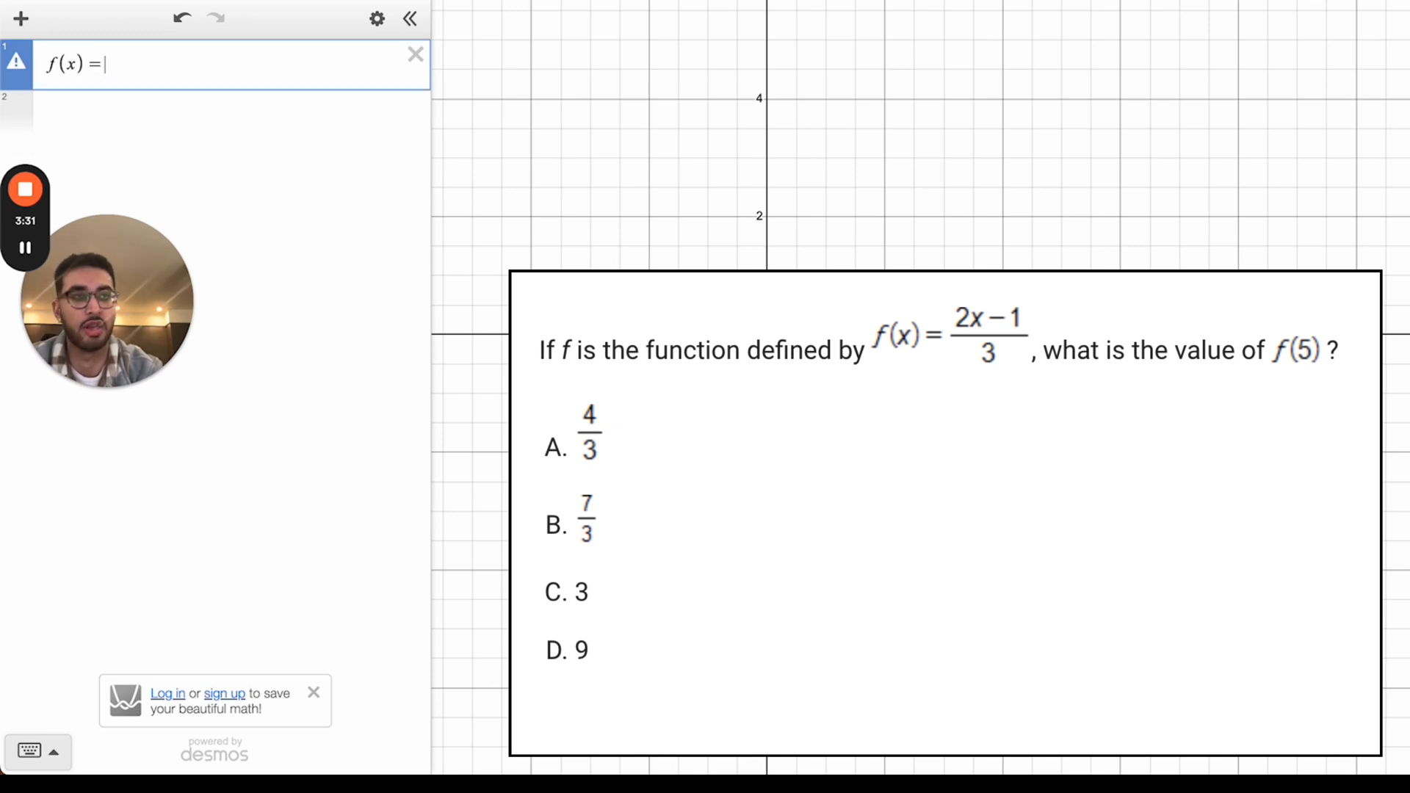
text(/2x-)
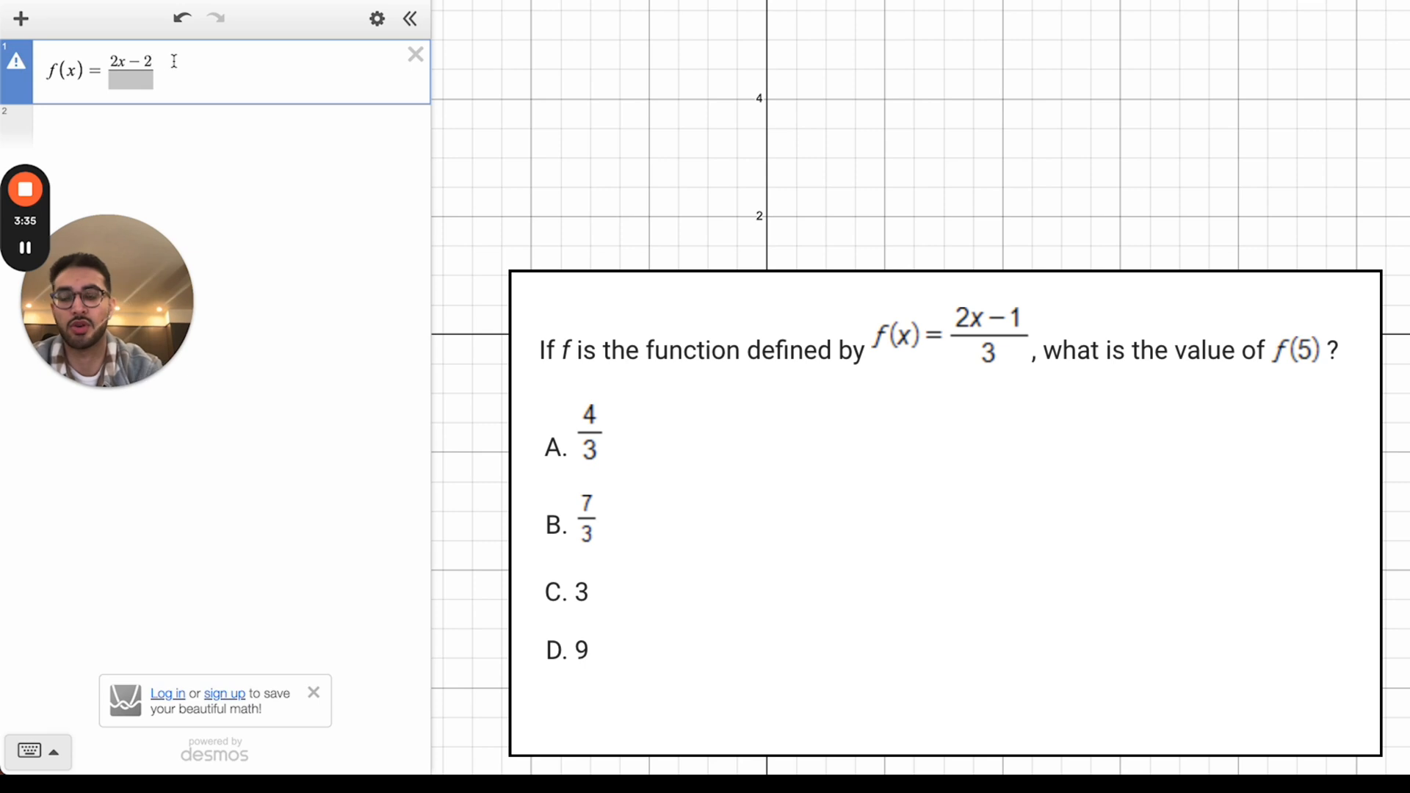
key(Down)
text(3)
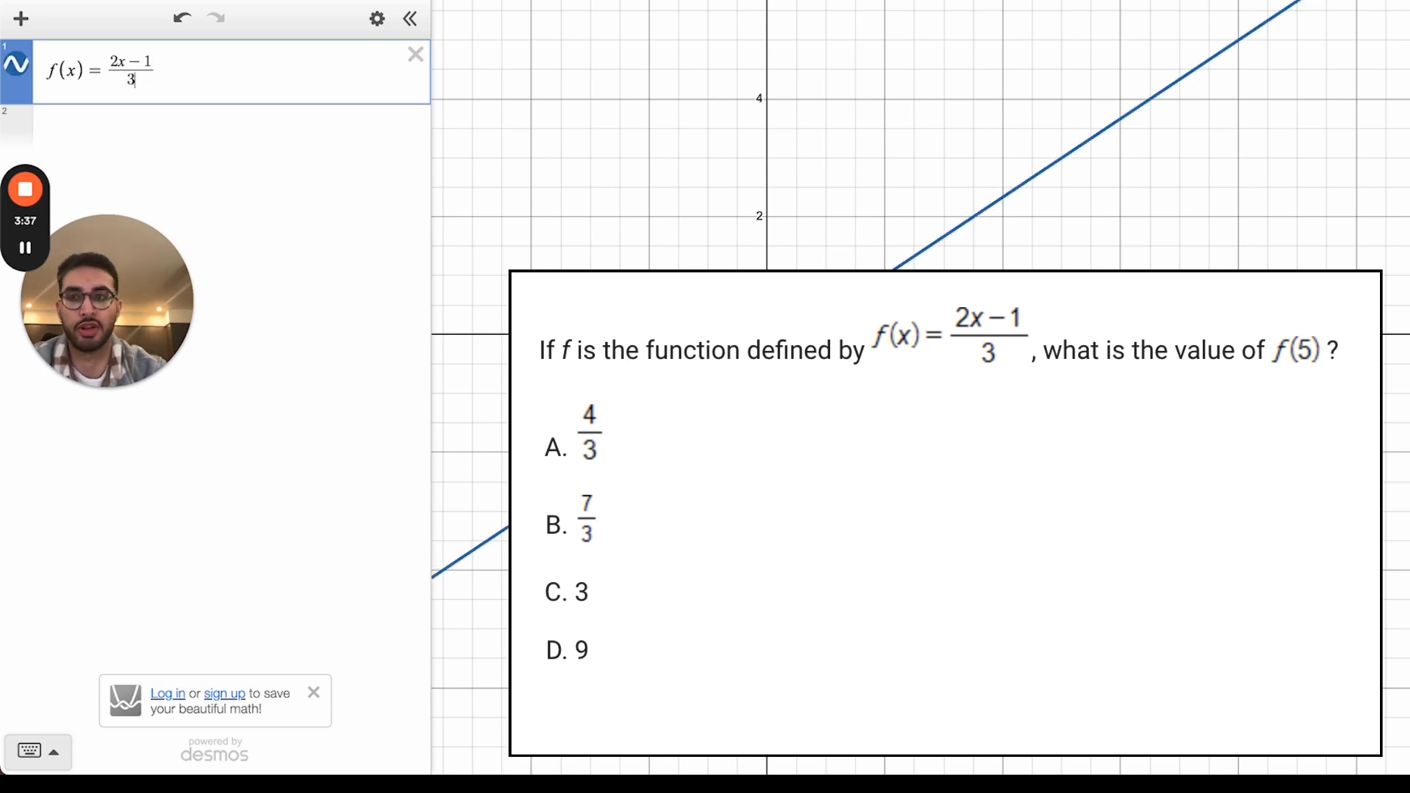
Step: Evaluate f(5) to read 3, then delete that expression
click(150, 121)
text(f()
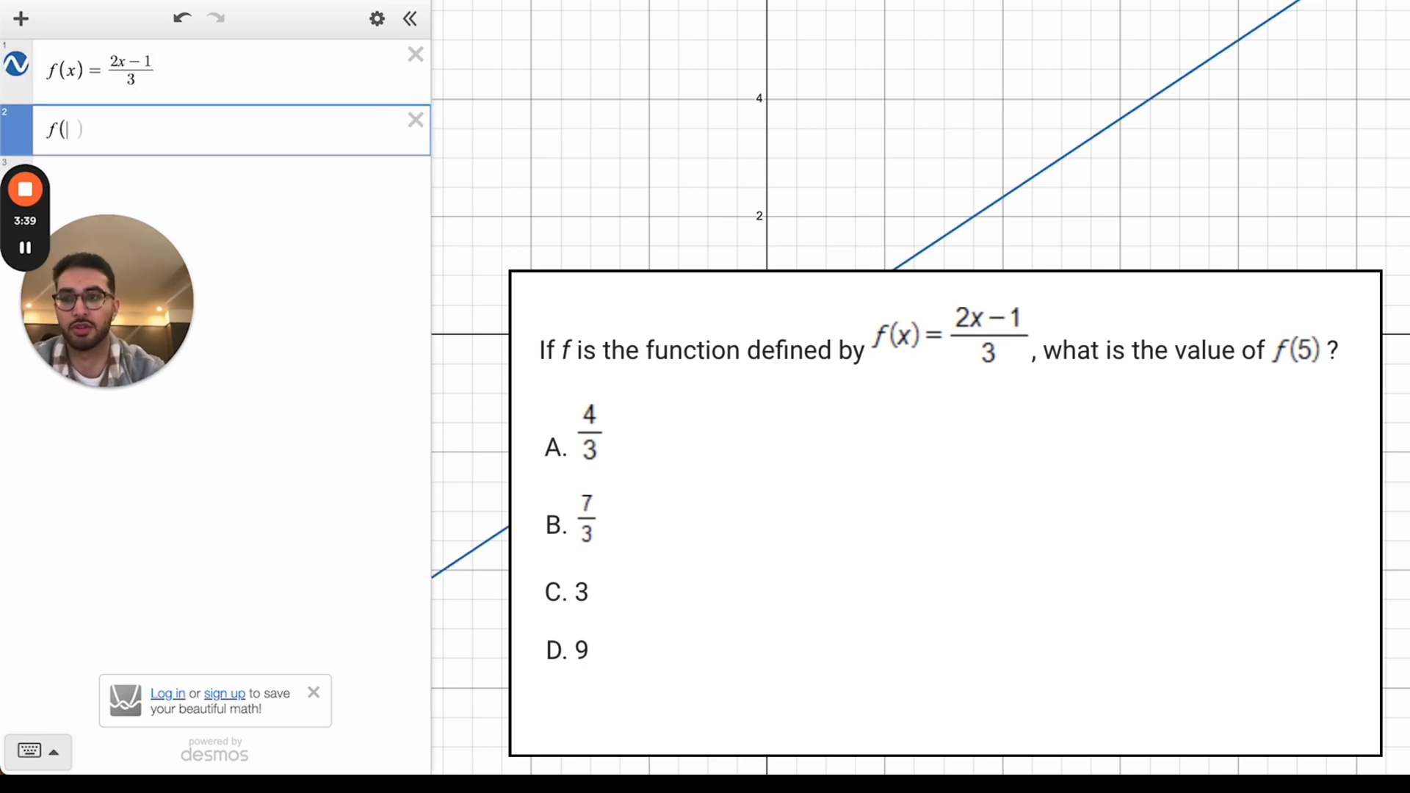
text(5)
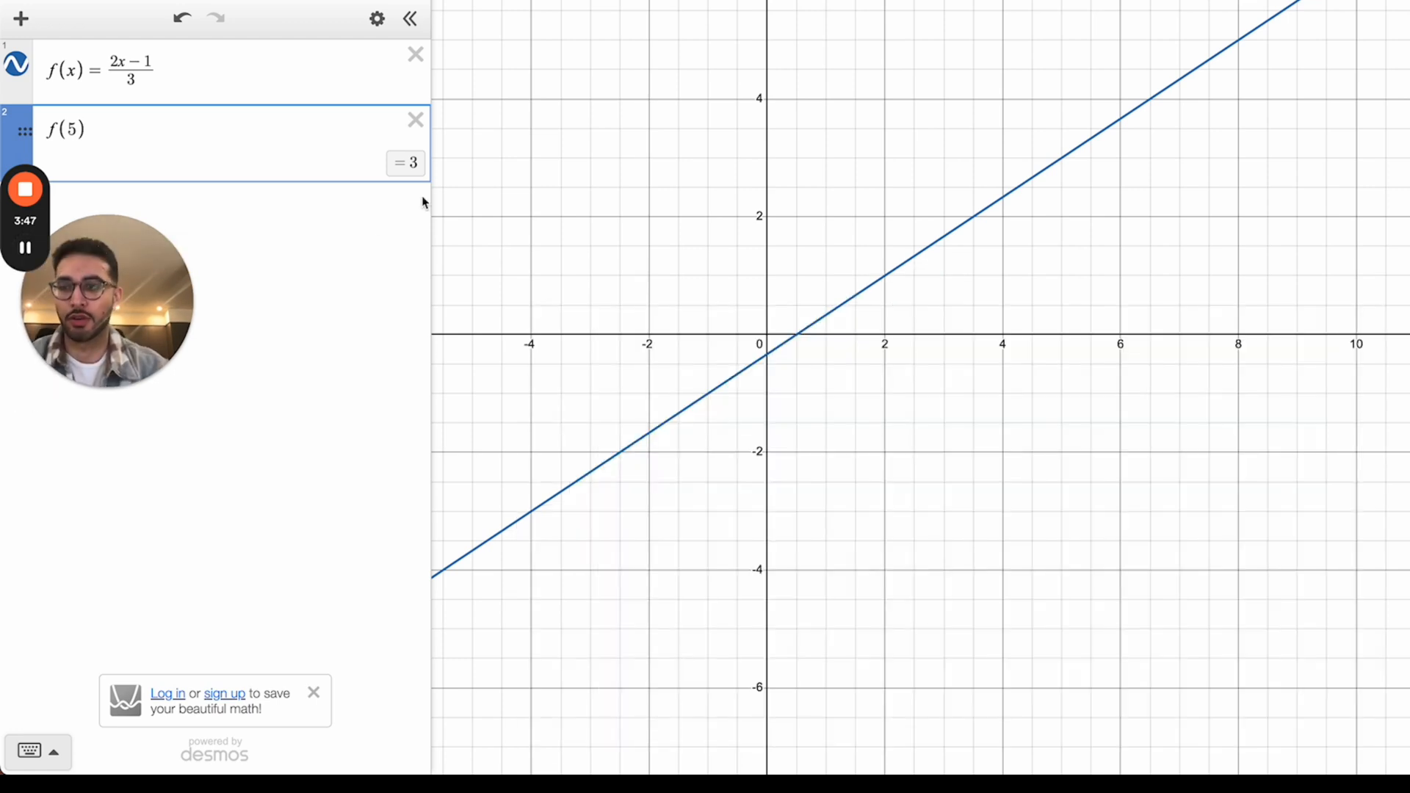
click(416, 119)
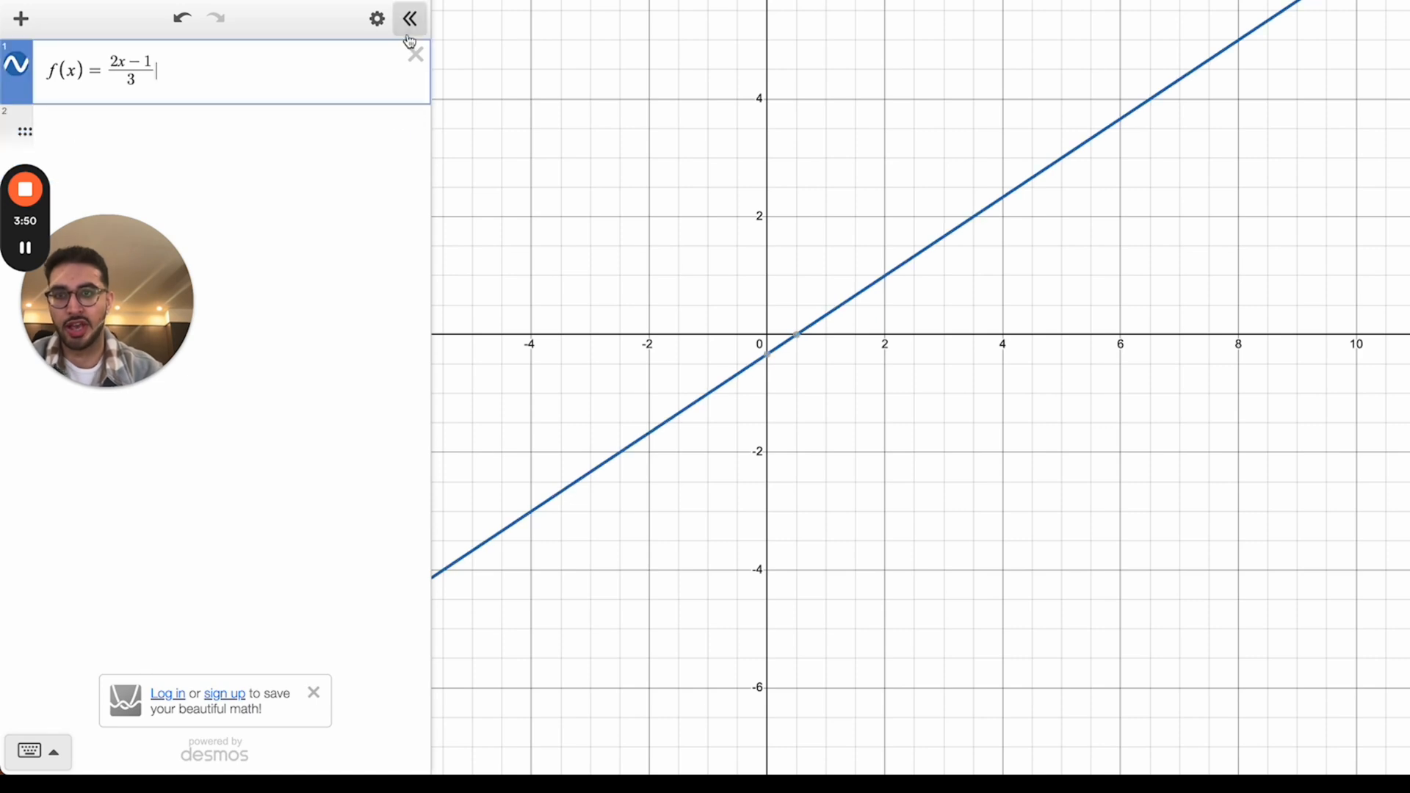
Step: Replace f(x) with mean(3,44,22,4444,22) = 907 and median of the same list = 22
click(416, 55)
text(mean)
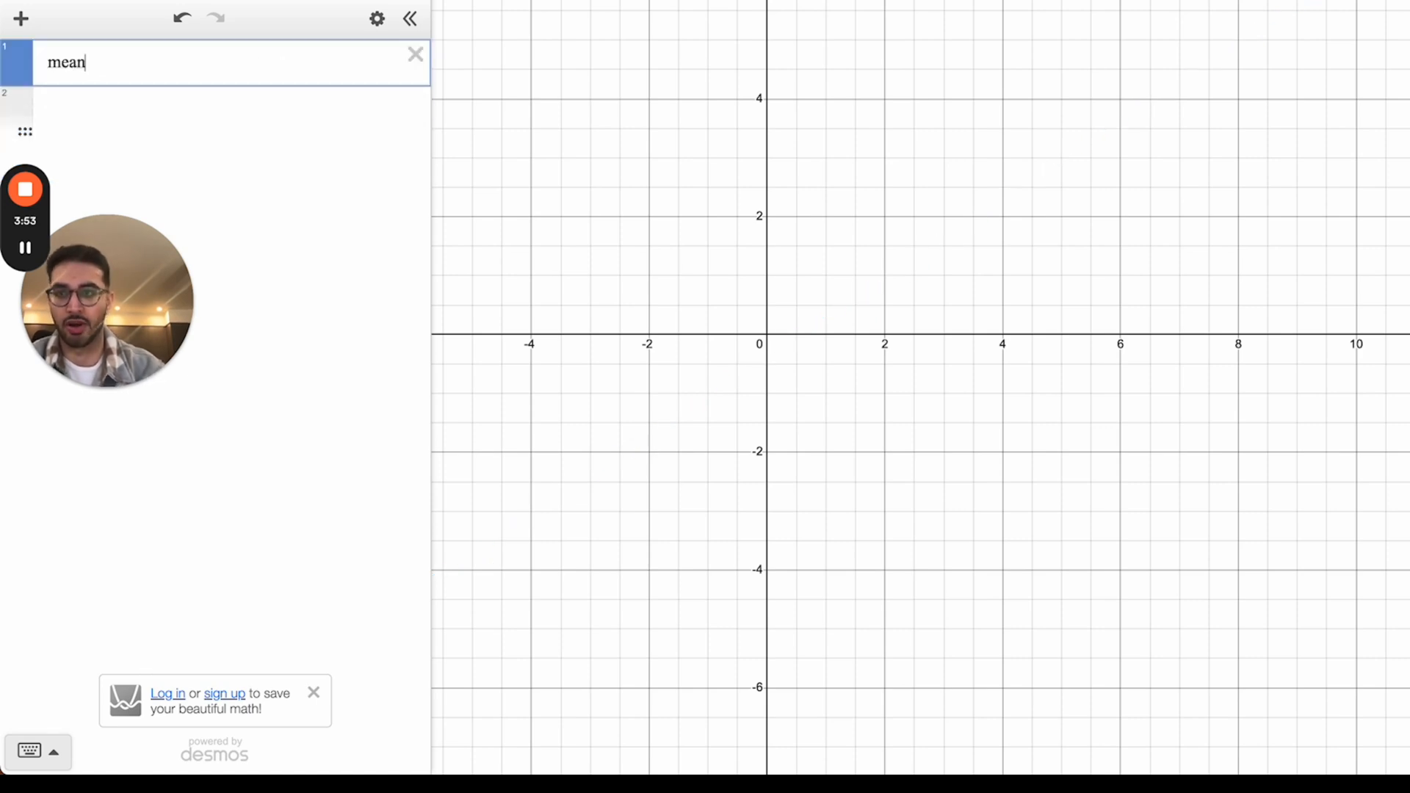
text((3,)
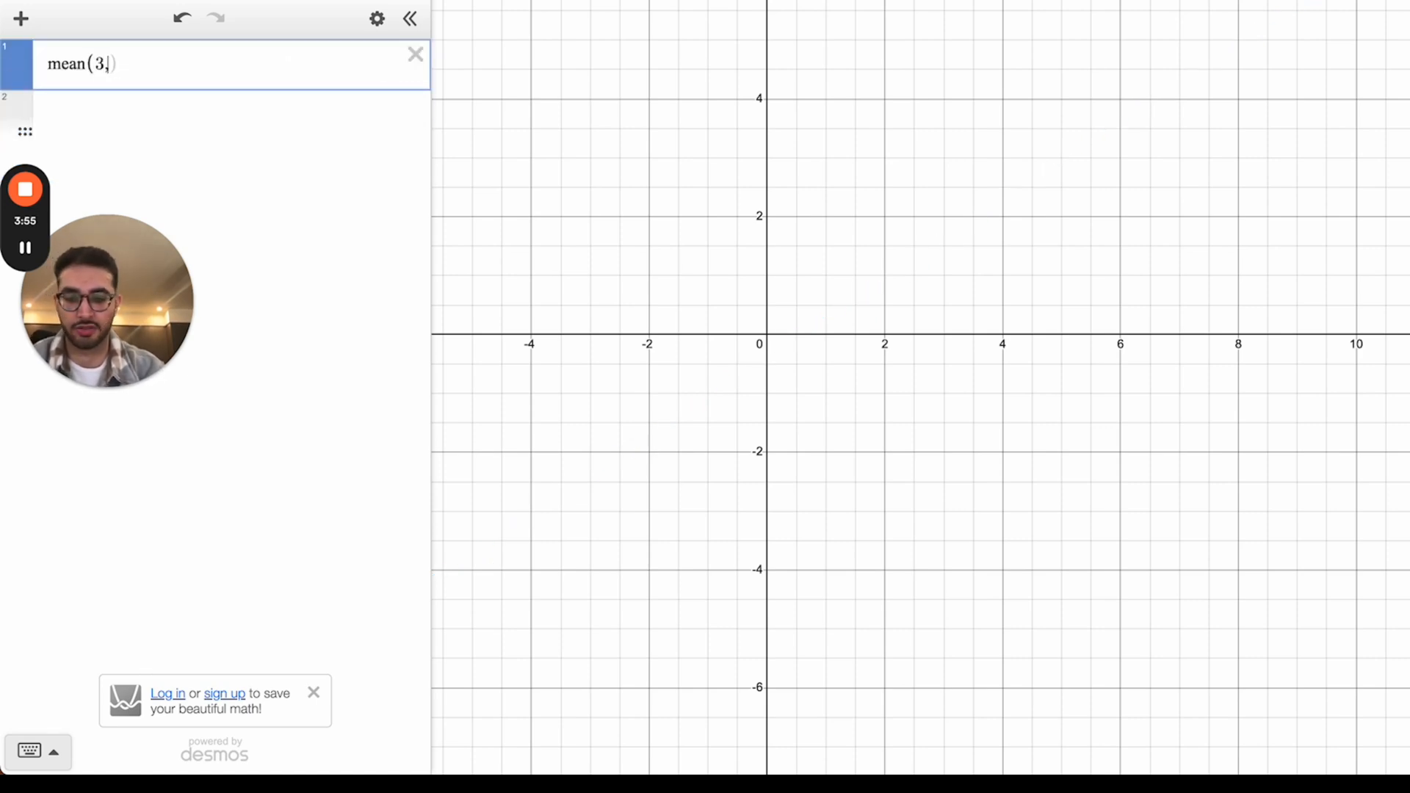
text(44,22,4444,22)
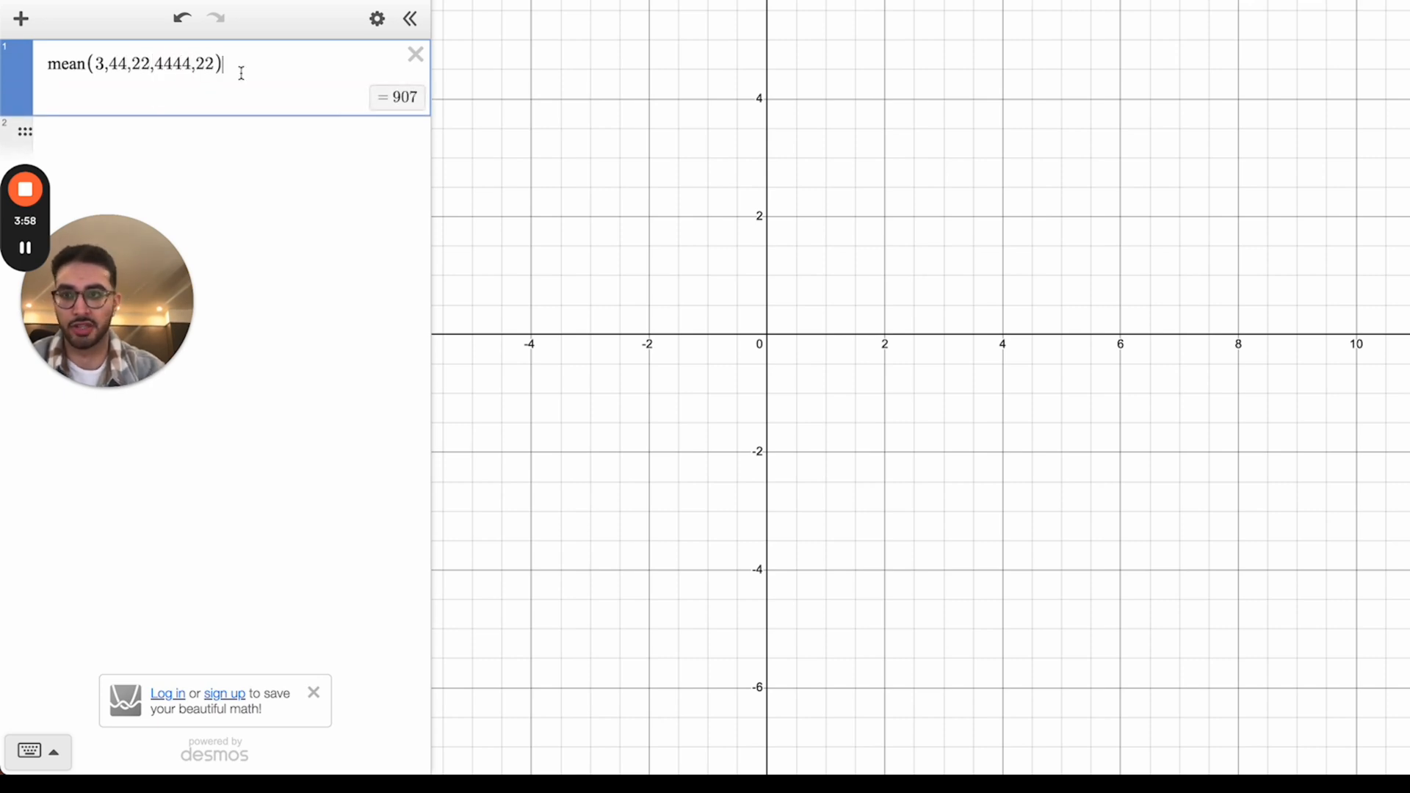
click(192, 130)
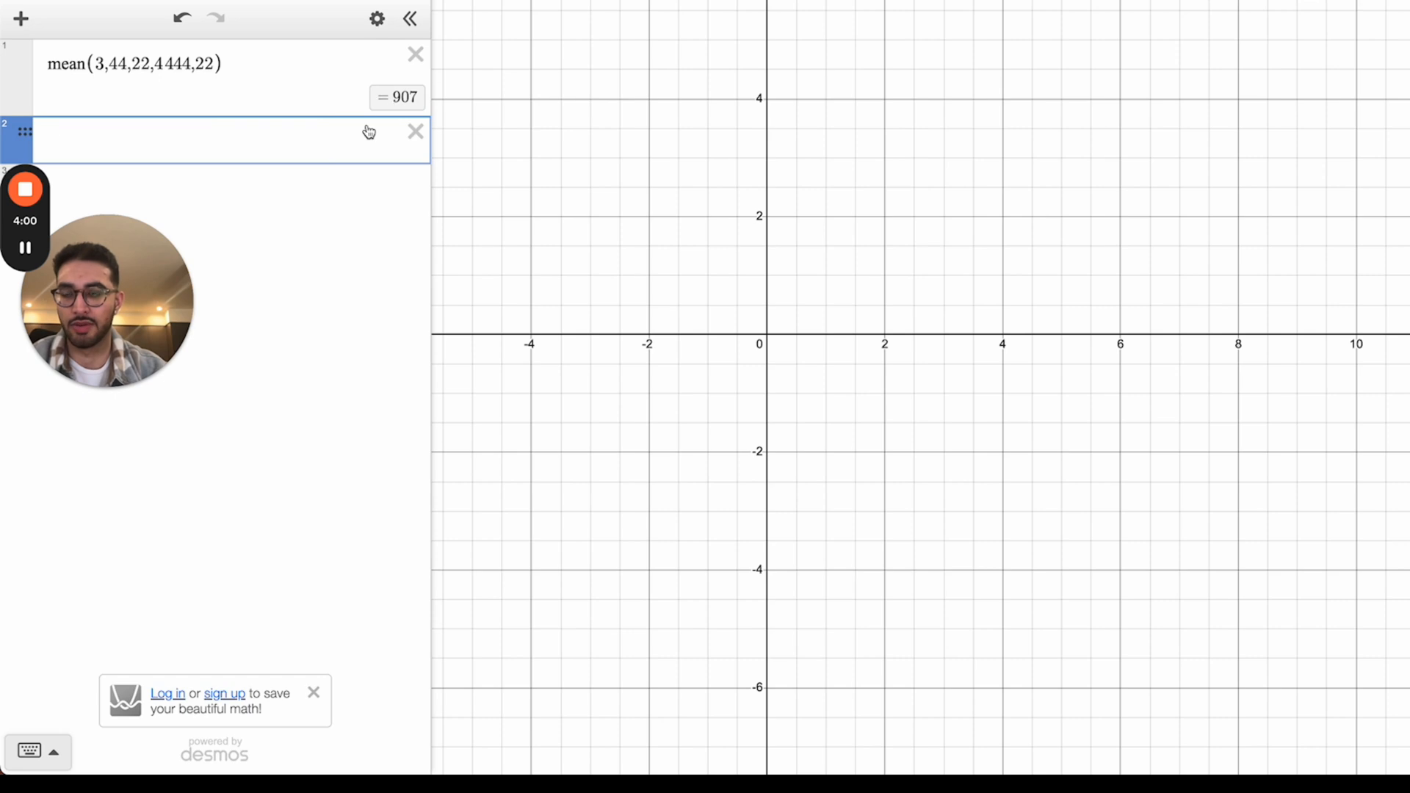
text(median()
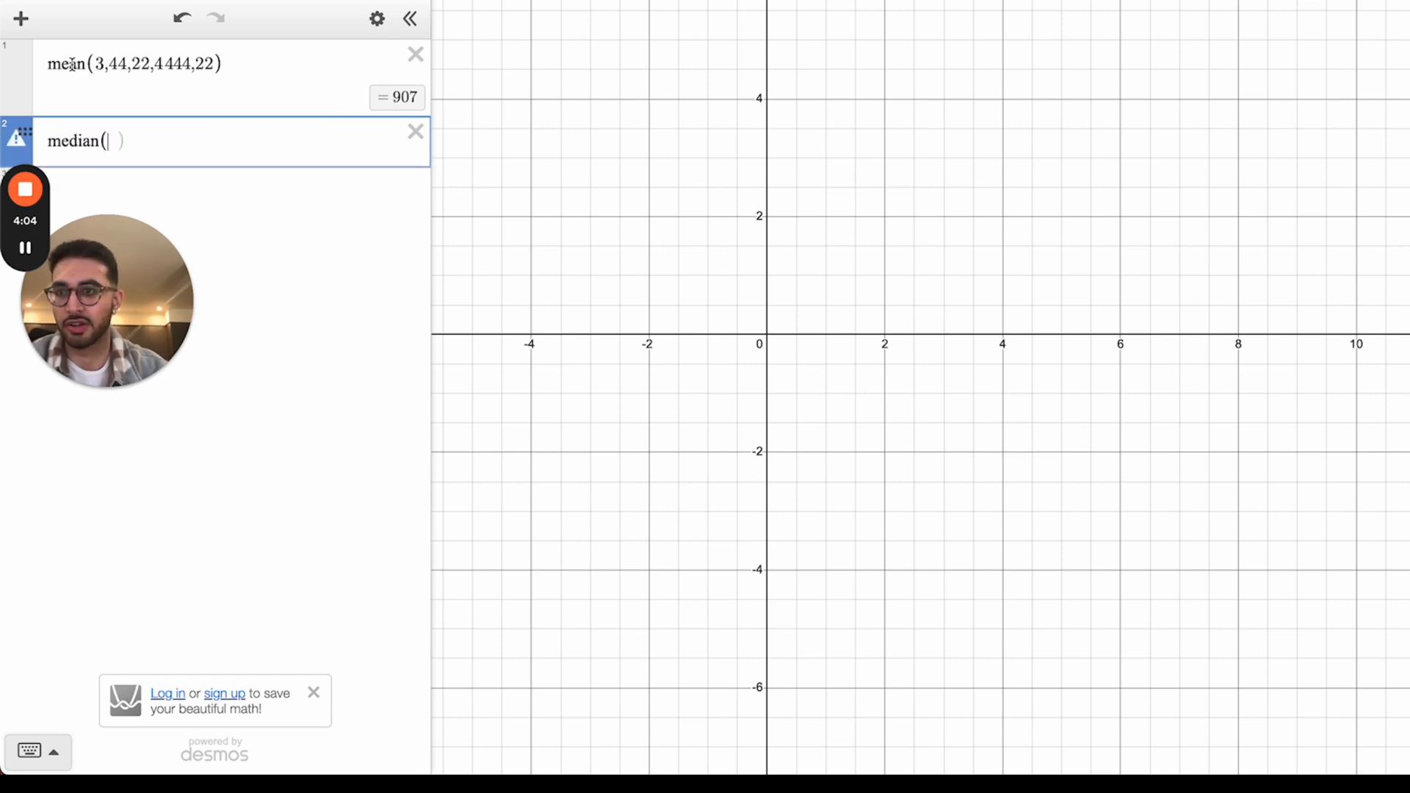
drag(92, 66, 215, 64)
key(ctrl+c)
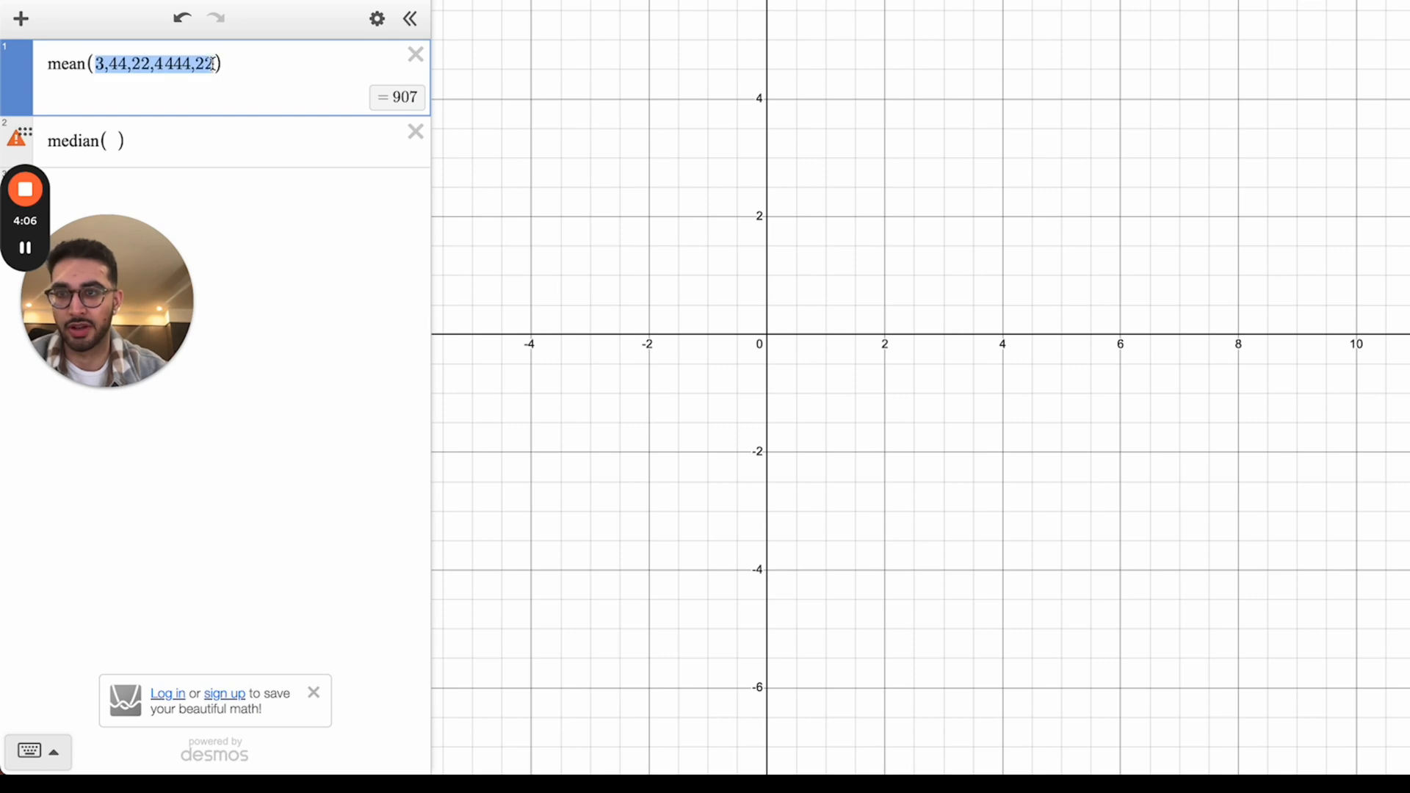
click(120, 141)
key(ctrl+v)
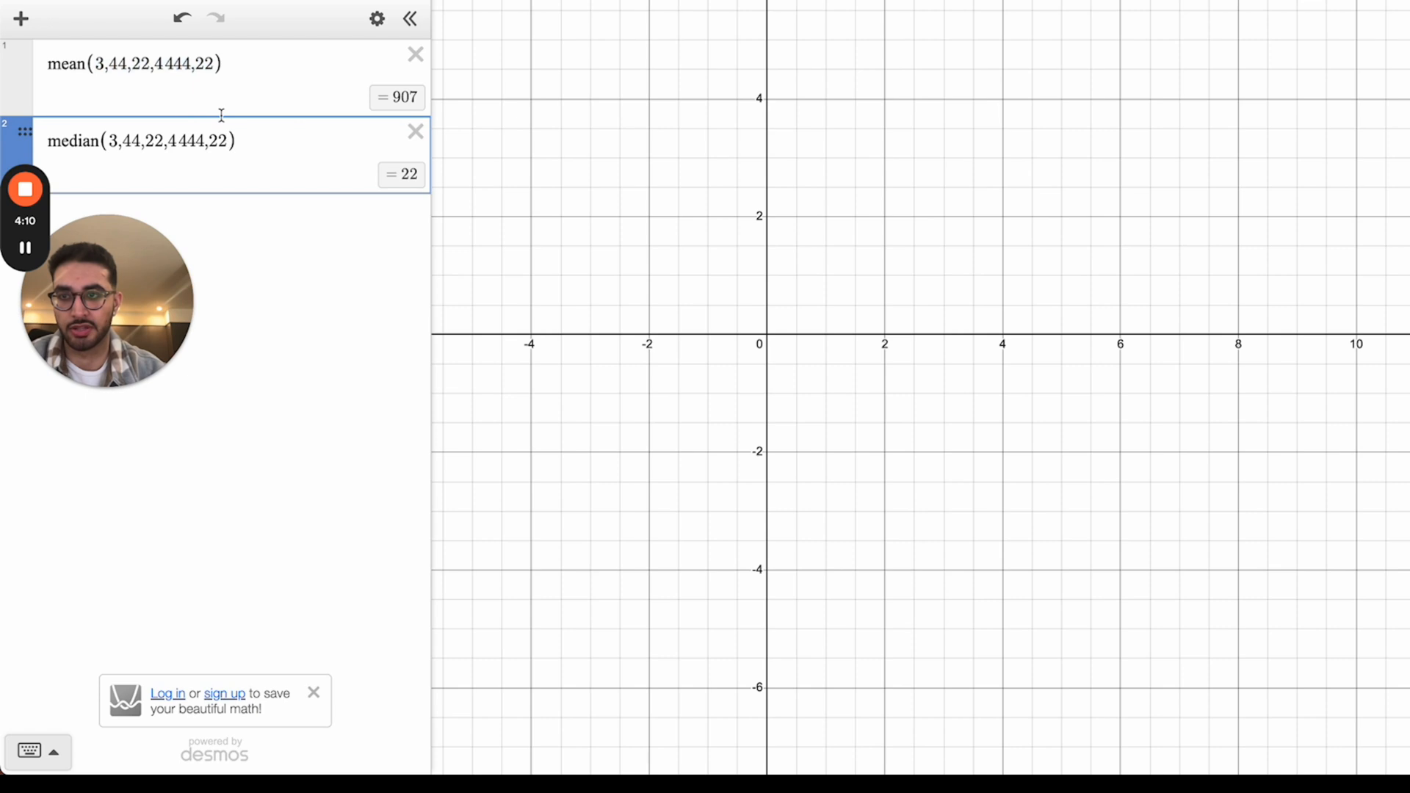
drag(186, 264, 208, 264)
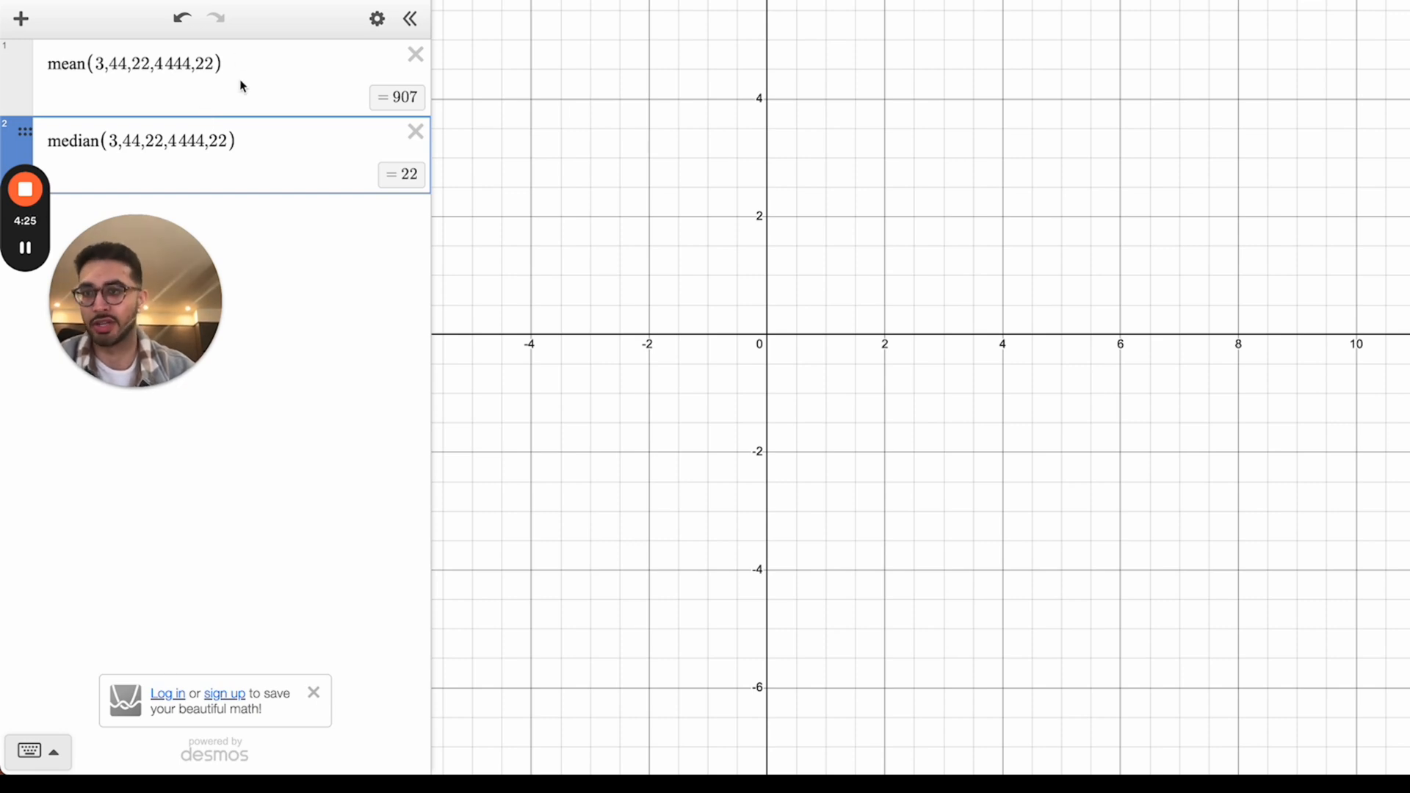
Step: Append x to the mean and median lists
click(221, 69)
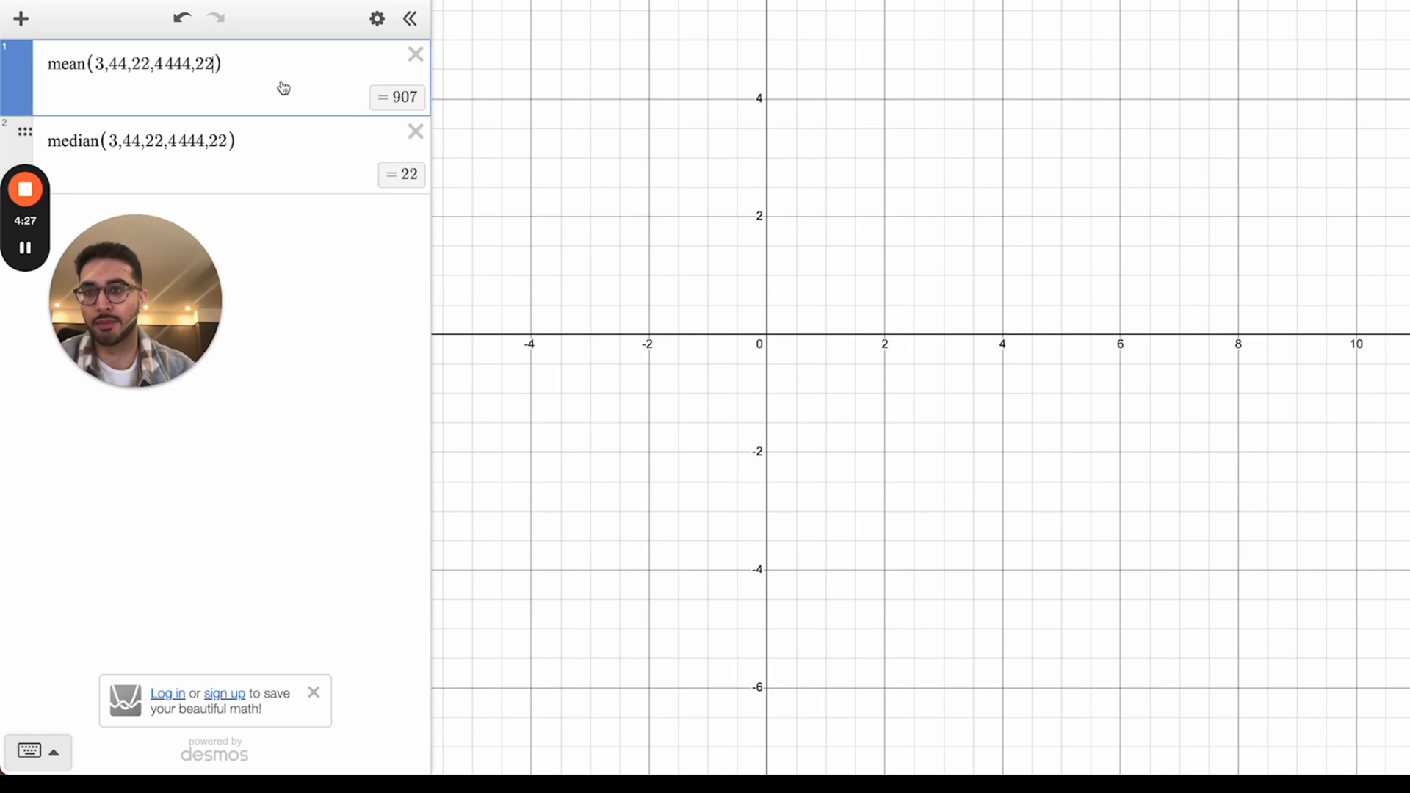
text(,)
text(x)
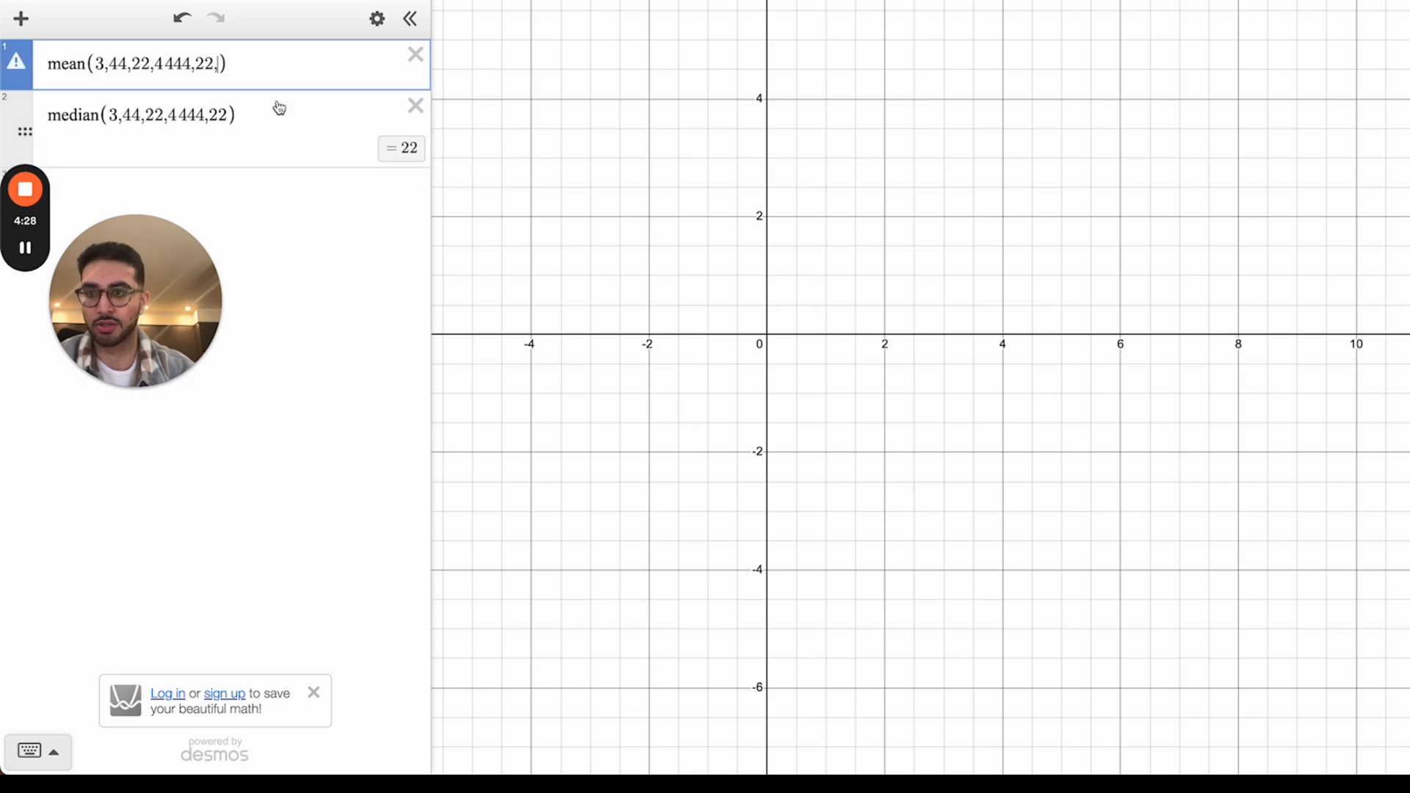
click(232, 114)
text(,x)
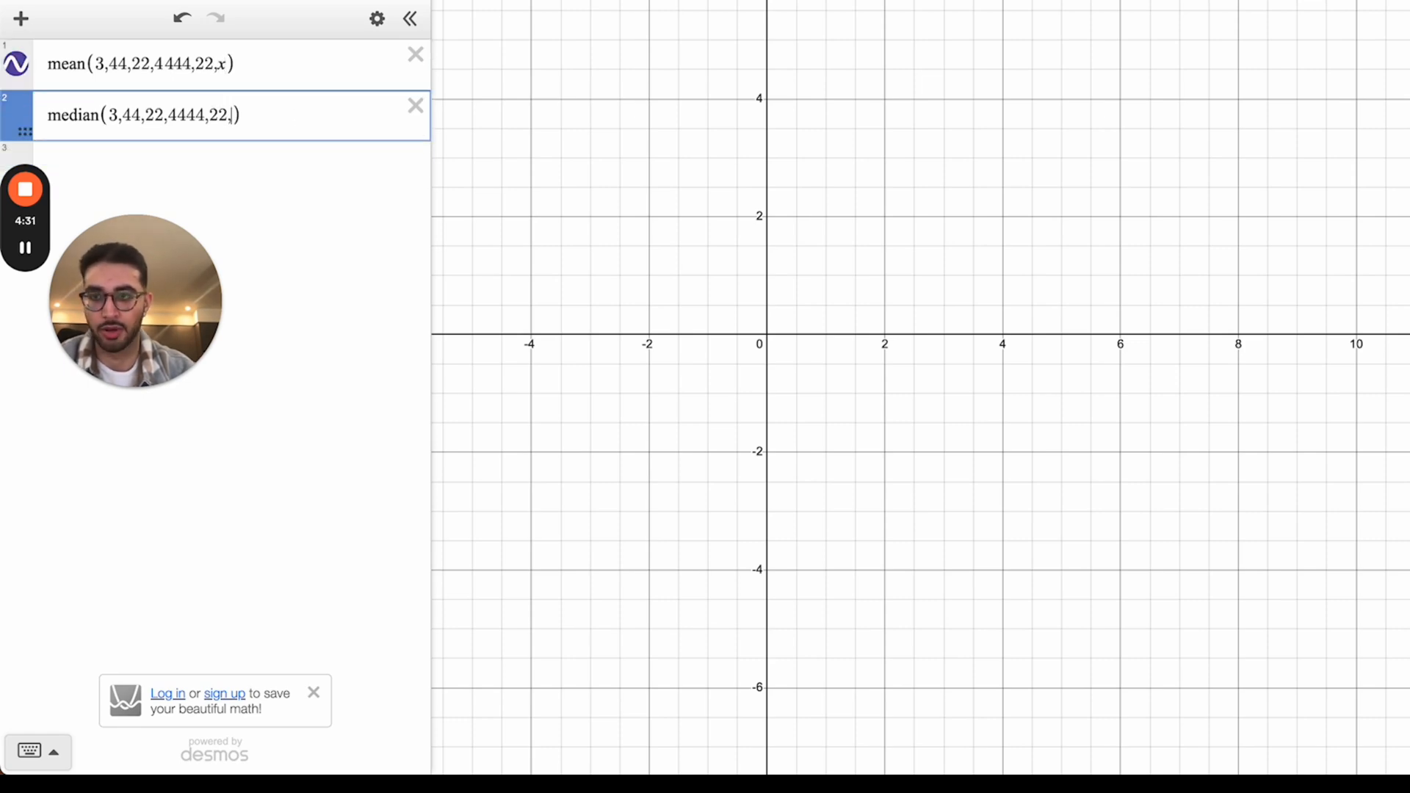
Step: Zoom and pan the graph to bring the mean and median curves into view
scroll(560, 117, down, 10)
scroll(644, 386, down, 10)
drag(560, 118, 684, 384)
scroll(684, 384, down, 2)
scroll(683, 384, up, 3)
scroll(684, 385, down, 3)
scroll(685, 387, down, 5)
drag(699, 311, 664, 473)
scroll(597, 114, up, 2)
scroll(637, 253, up, 8)
scroll(665, 478, down, 5)
scroll(653, 465, up, 1)
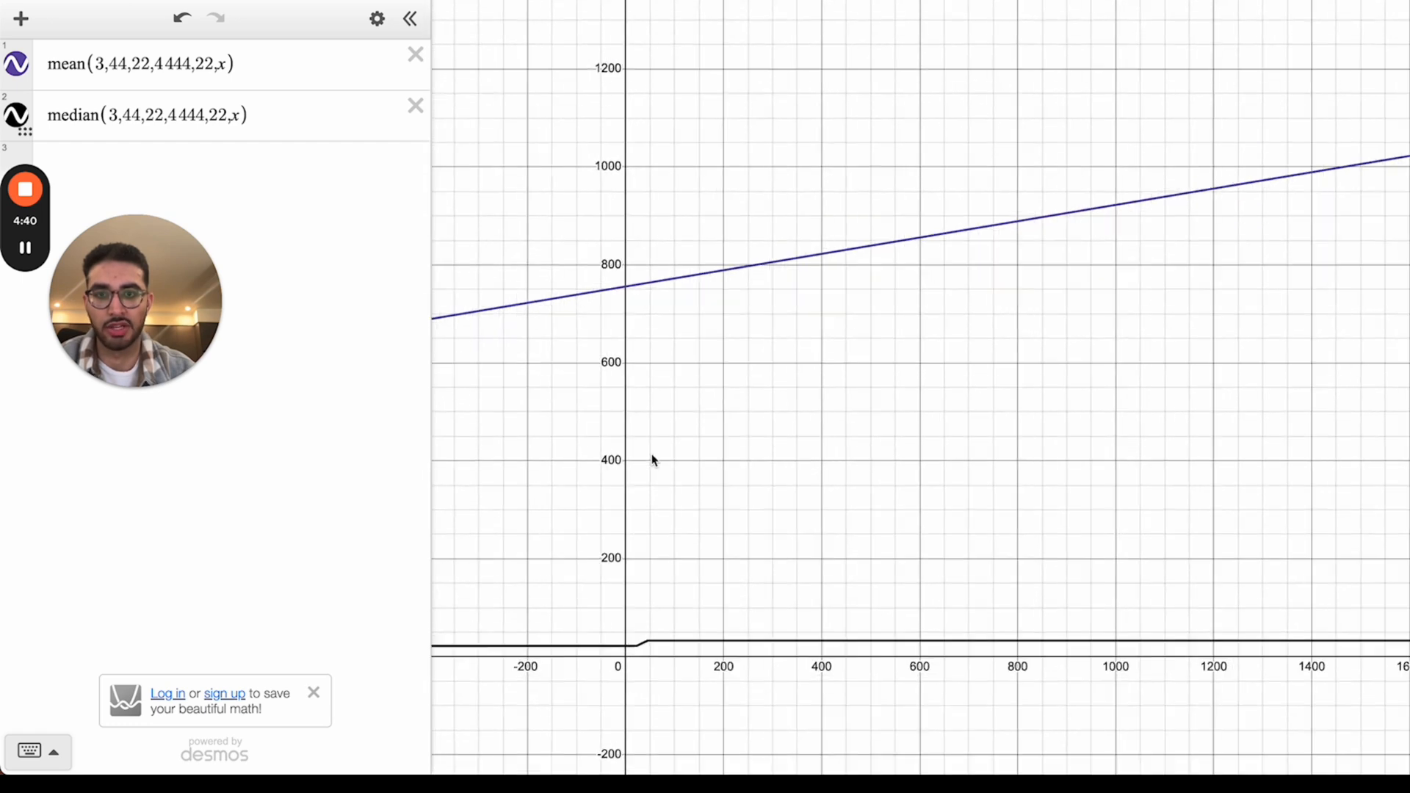
Step: Trace values along the rising mean line and compare the mean and median expressions
click(629, 289)
mouse_move(632, 291)
mouse_down()
mouse_move(598, 332)
mouse_move(699, 321)
mouse_move(695, 345)
mouse_up()
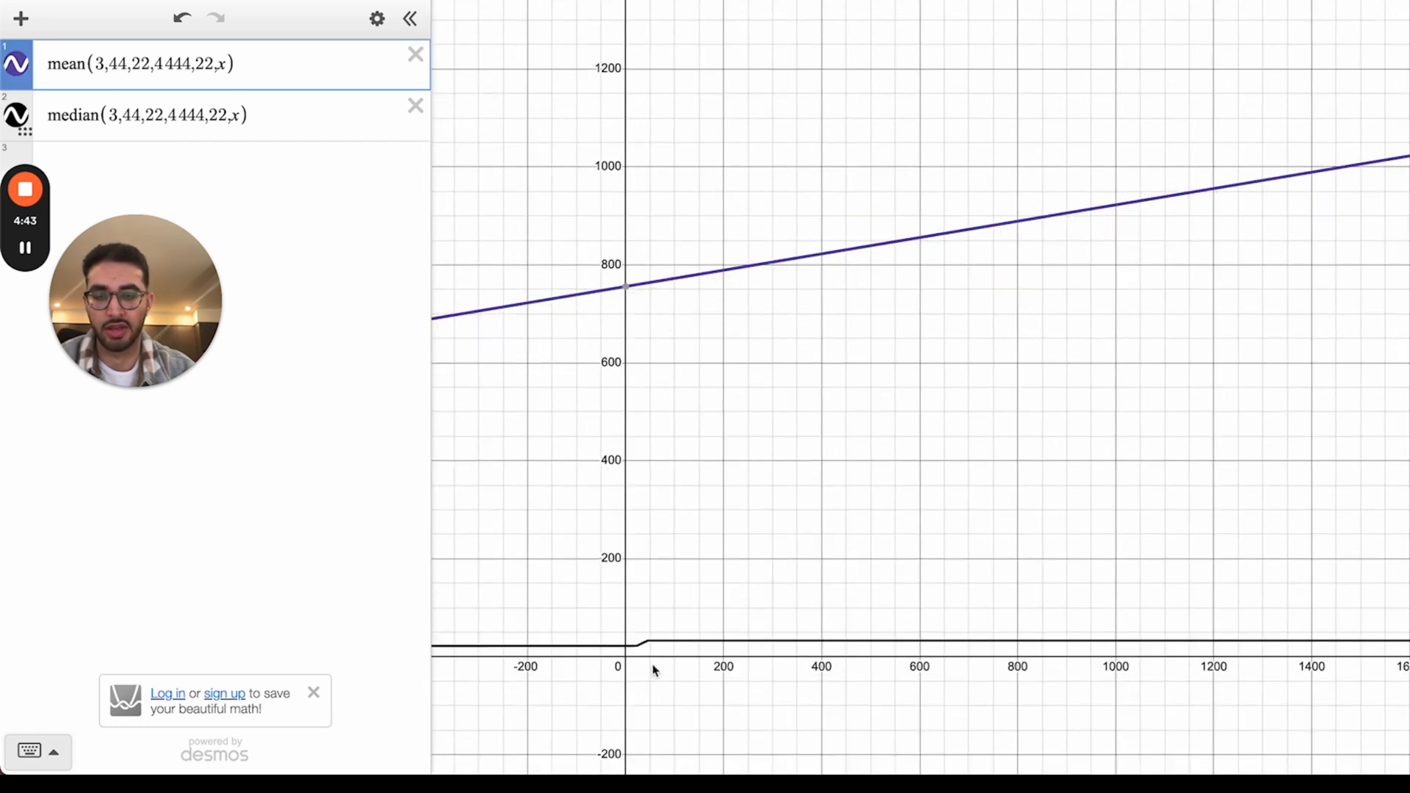
click(229, 94)
click(225, 64)
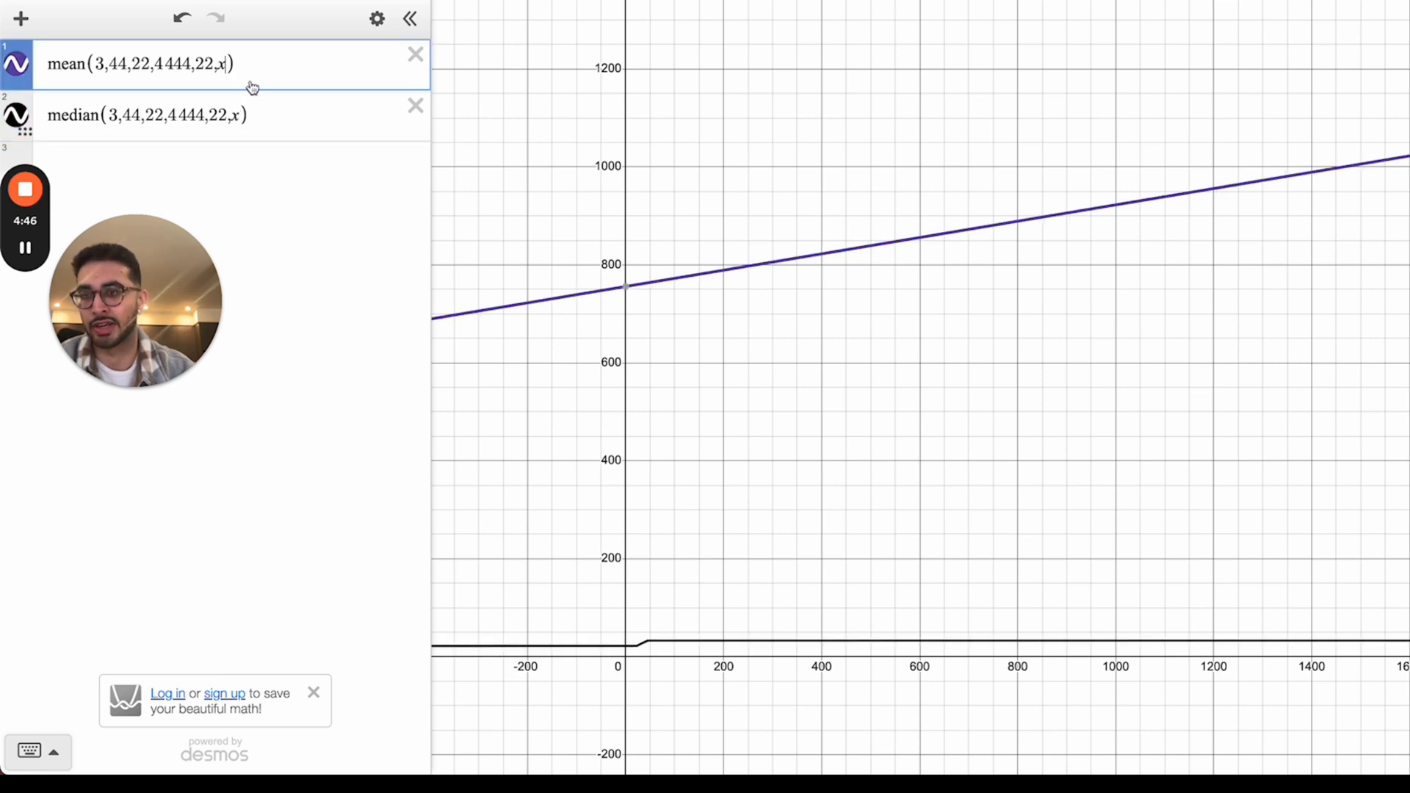
drag(121, 293, 145, 187)
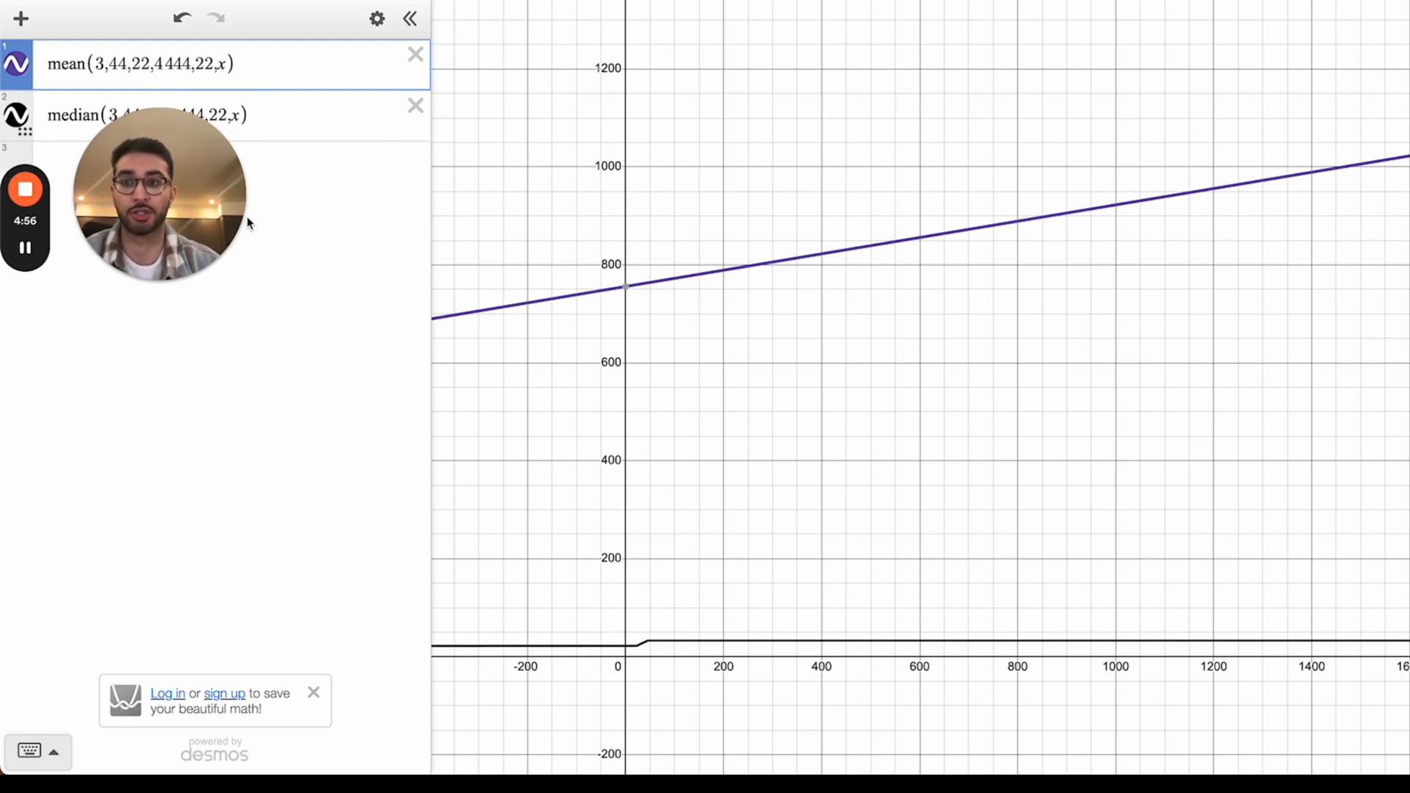
mouse_move(230, 224)
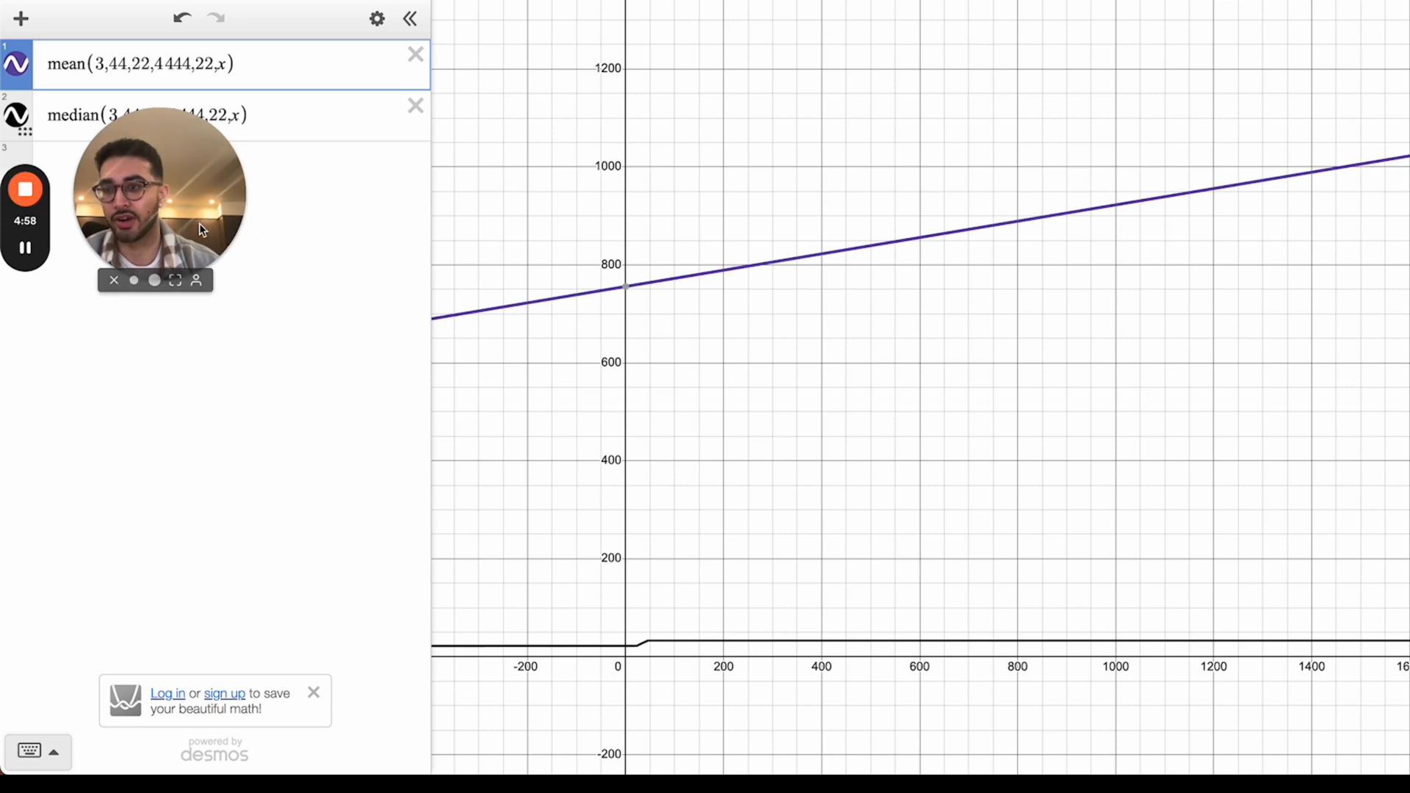